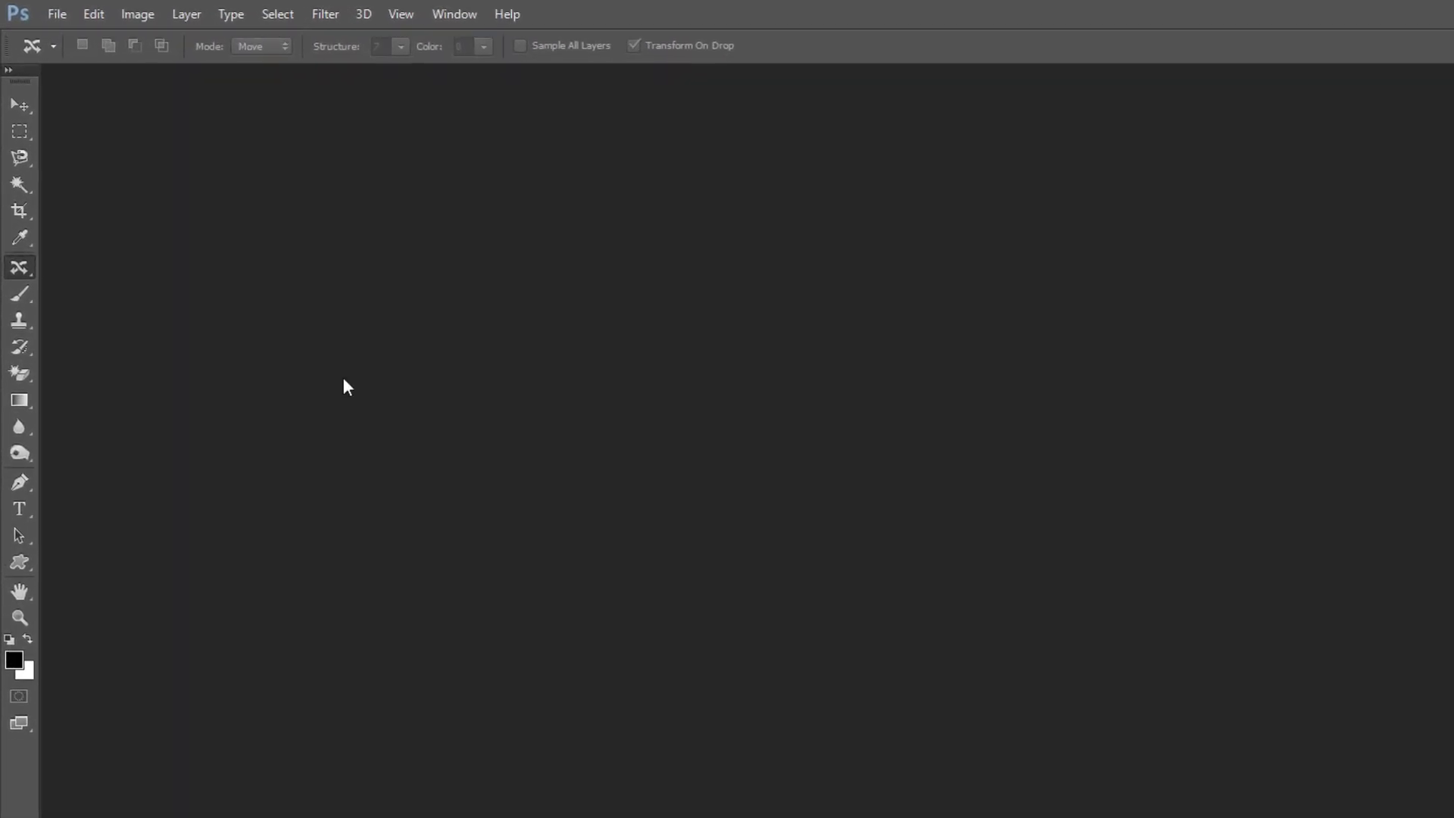
- Activate the Red Eye Tool and open the images Red Eye 2 and rED eYE together
click(24, 319)
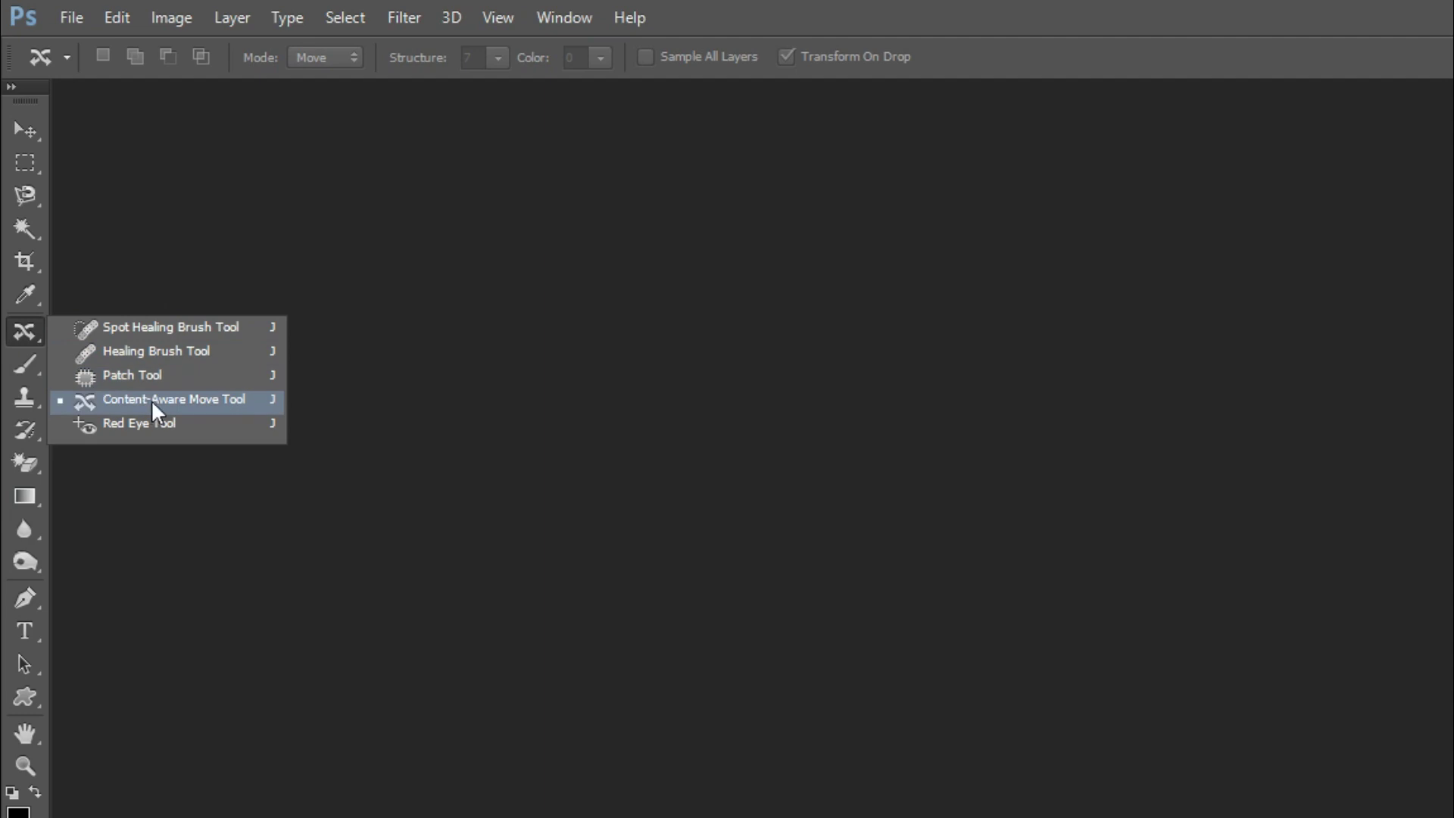
click(203, 421)
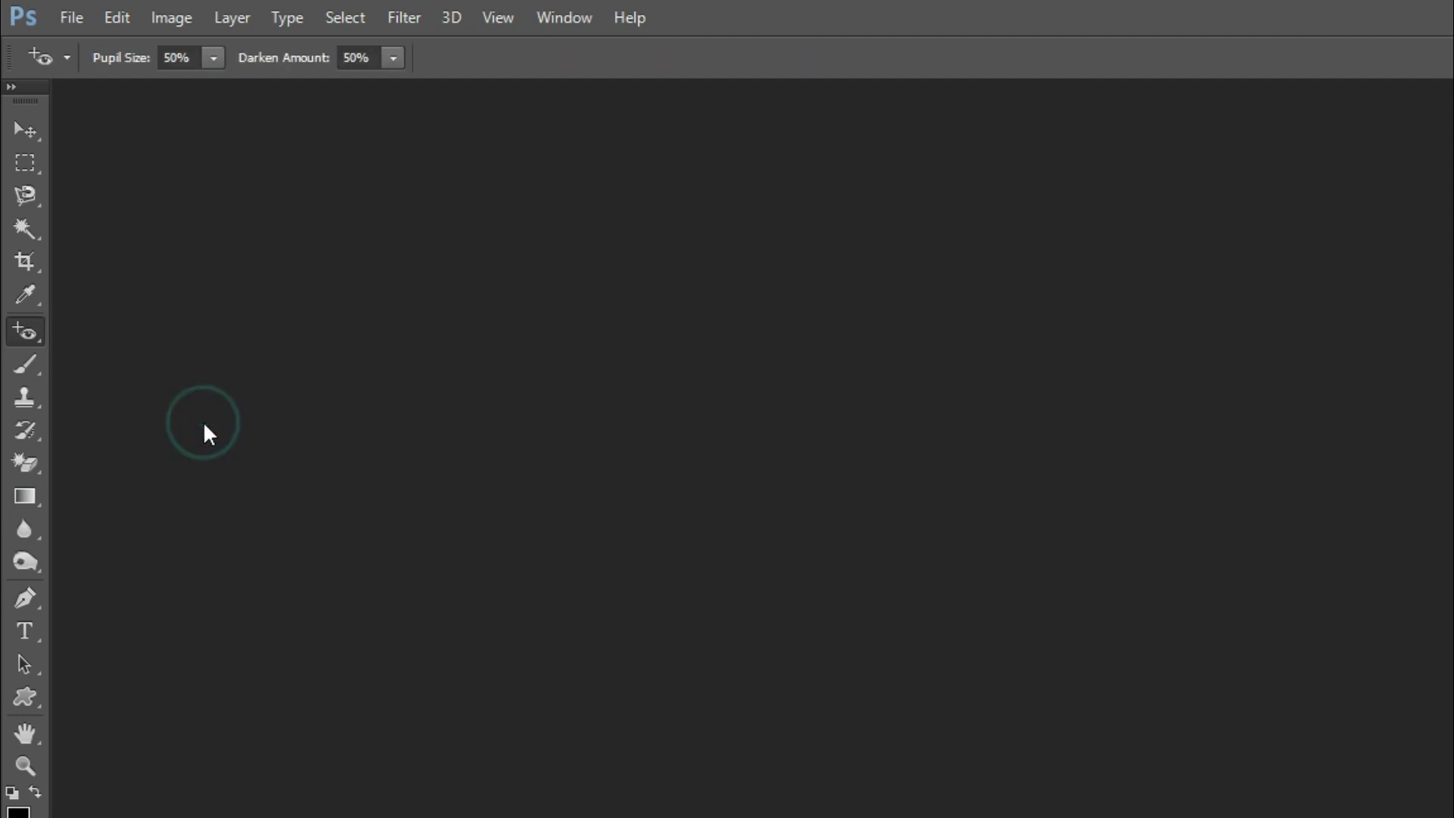
click(72, 16)
click(132, 81)
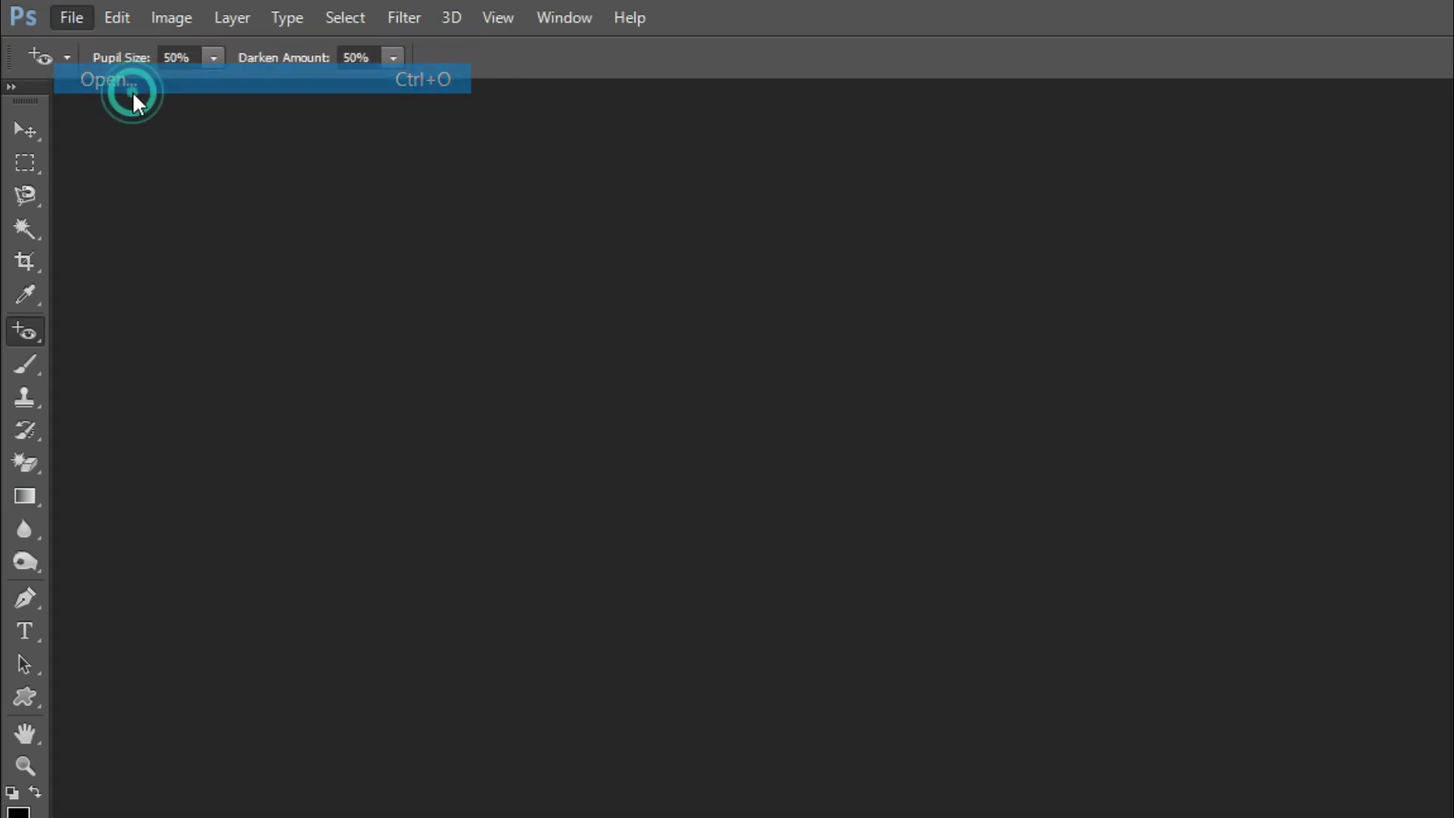
click(878, 284)
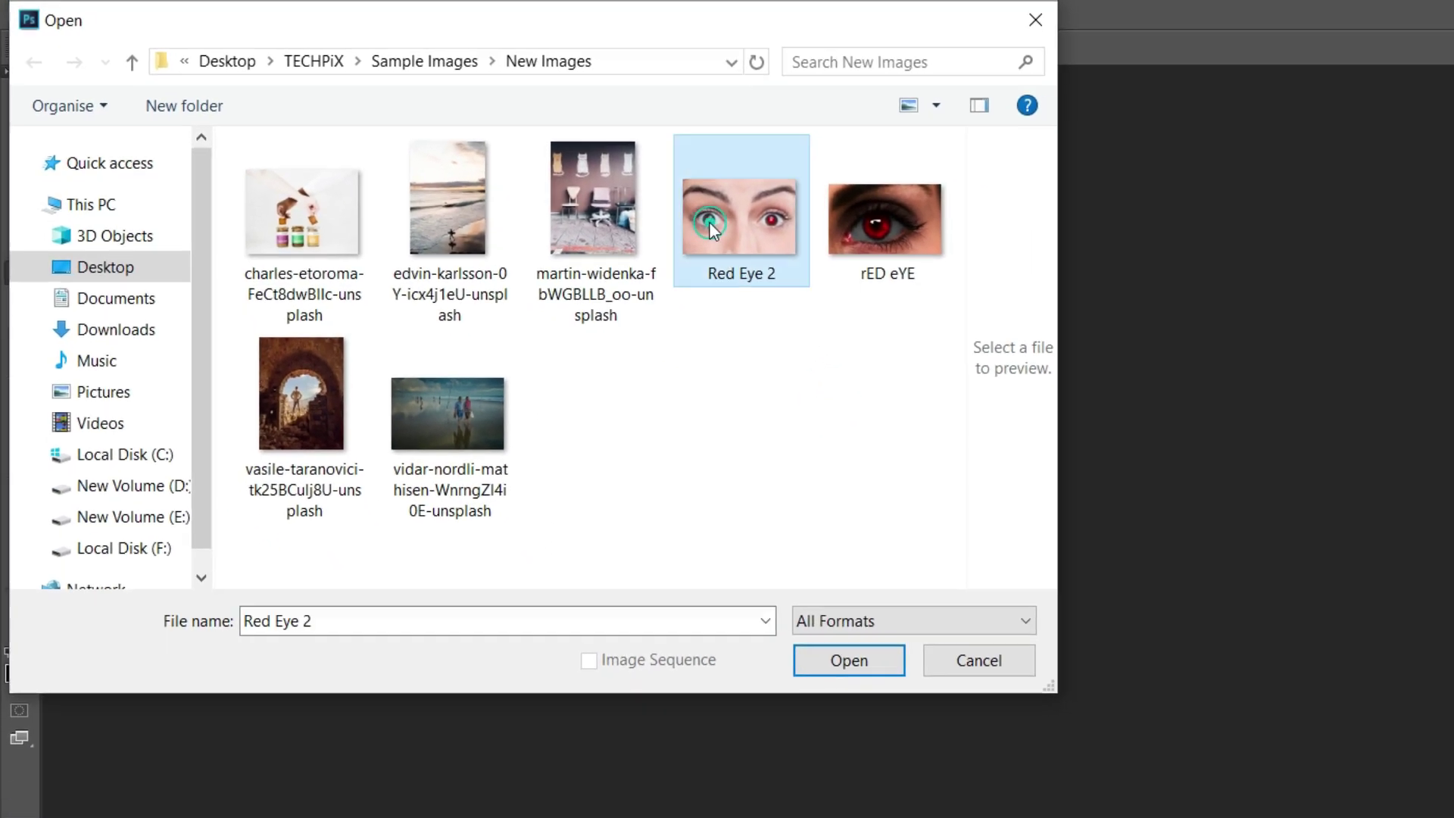
ctrl+click(1030, 278)
click(718, 584)
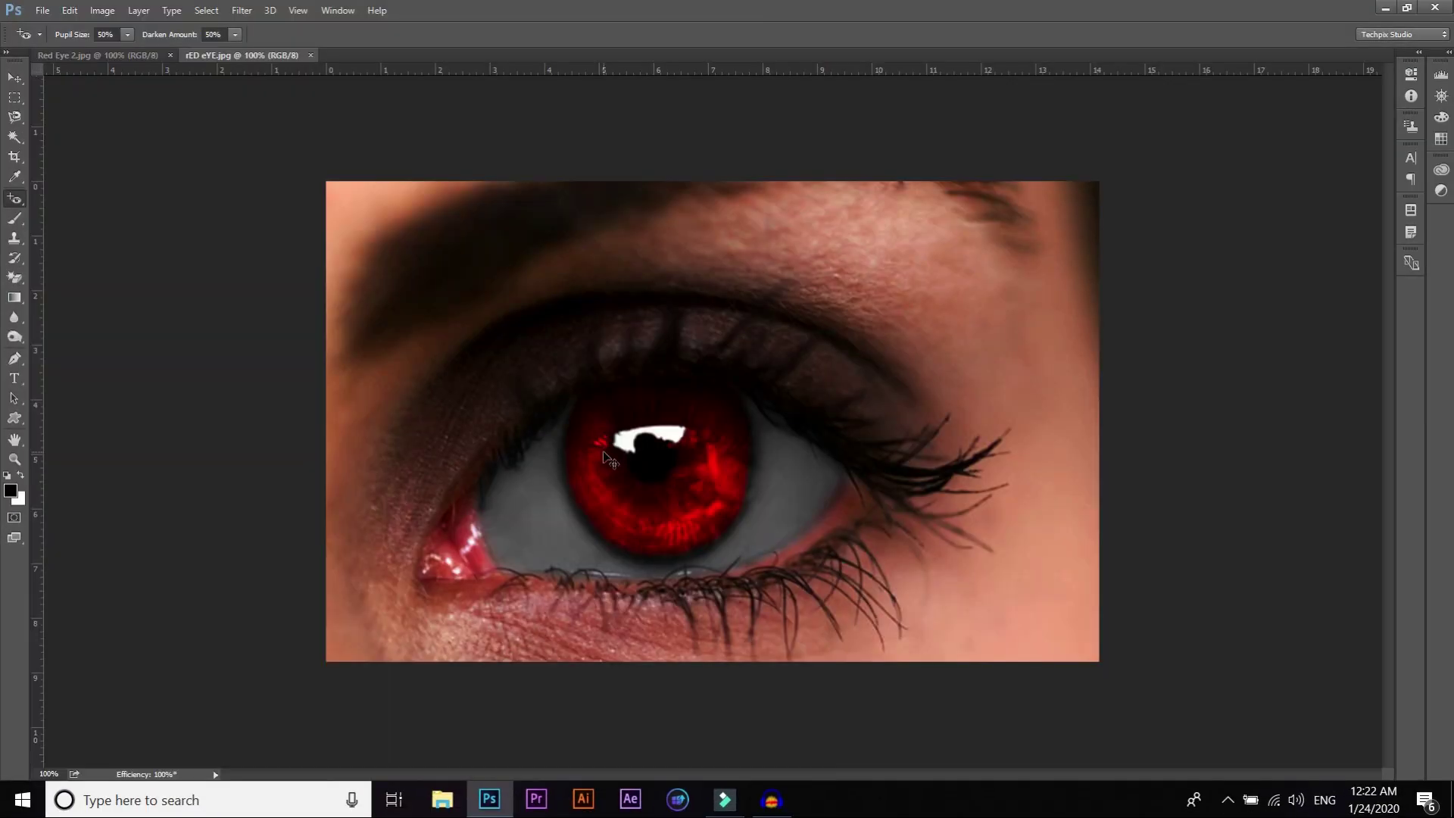
- Switch to the Red Eye 2 image with the Red Eye Tool active
key(ctrl+Tab)
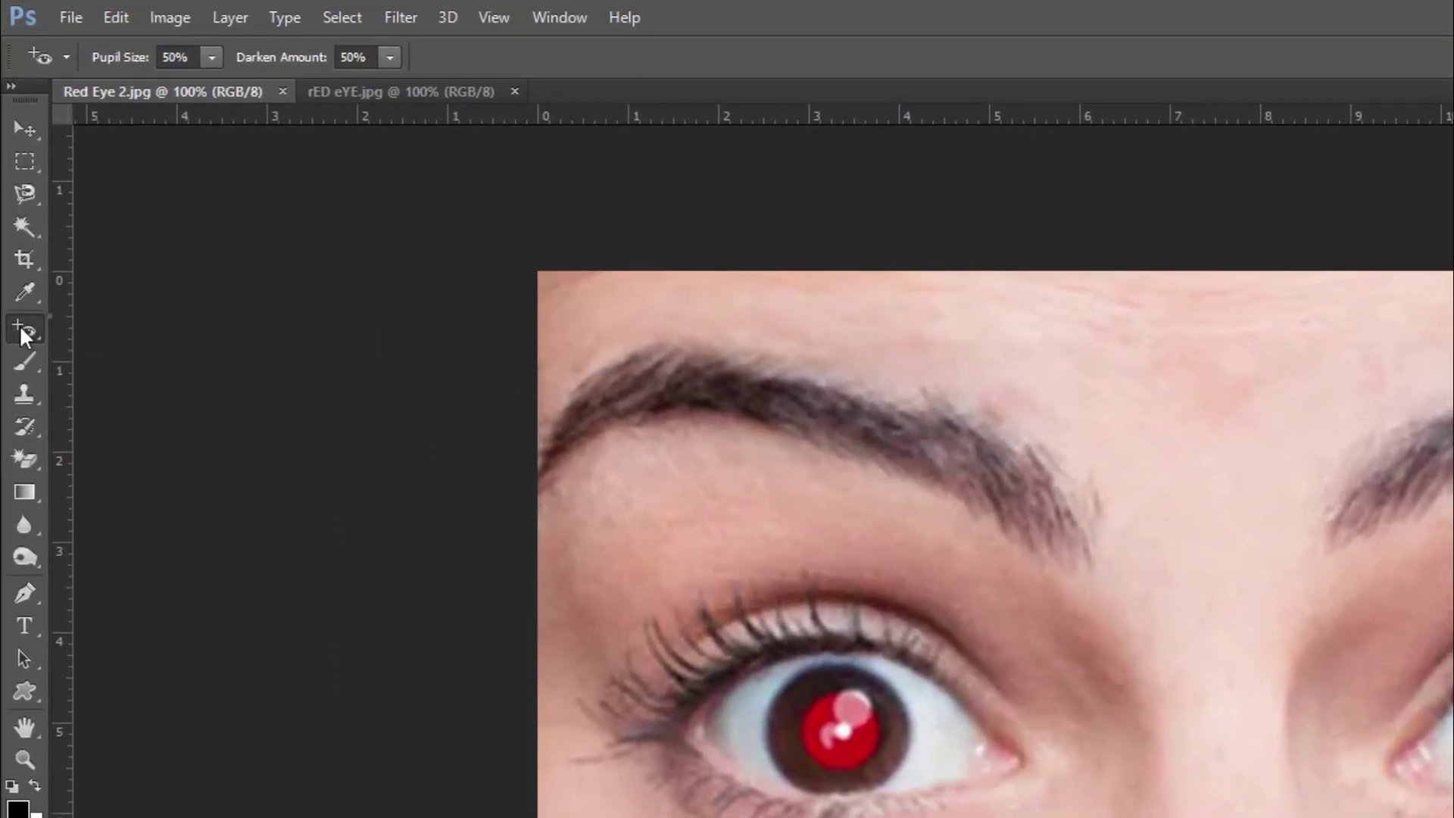
right_click(18, 261)
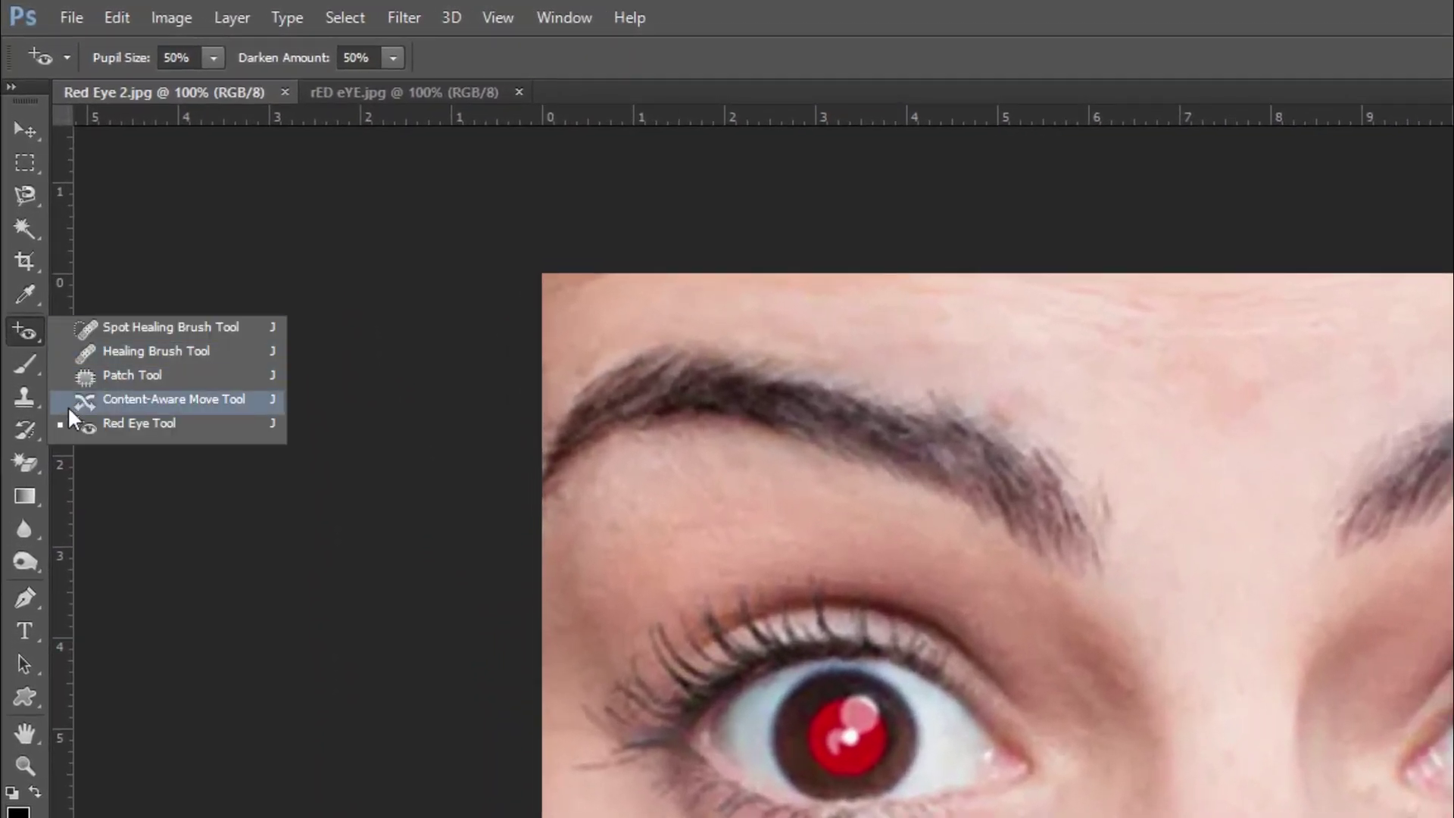
click(166, 416)
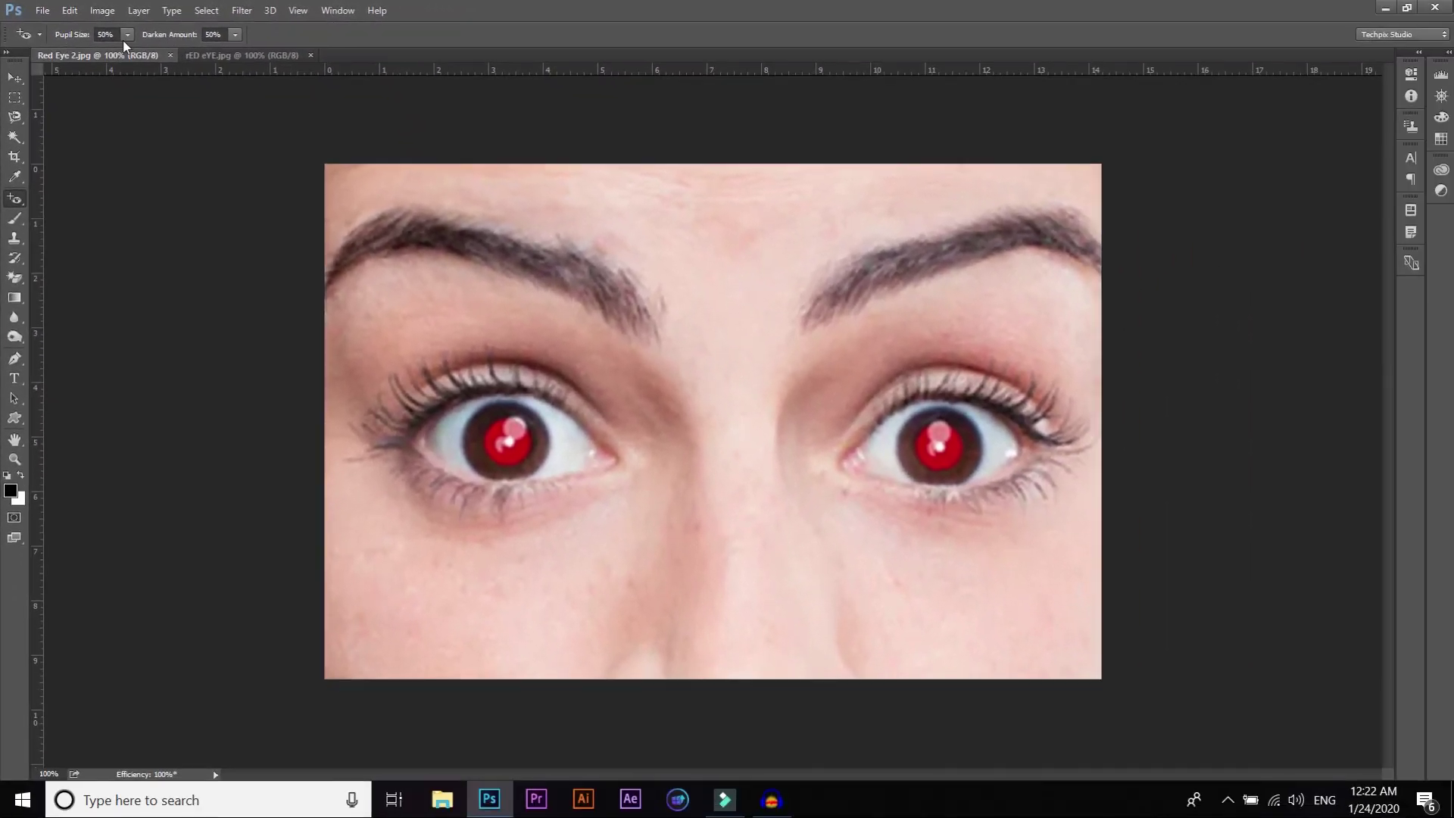
- Set the Red Eye Tool's pupil size to 20% and remove the red from both pupils
click(127, 34)
drag(89, 52, 51, 53)
click(115, 33)
text(20)
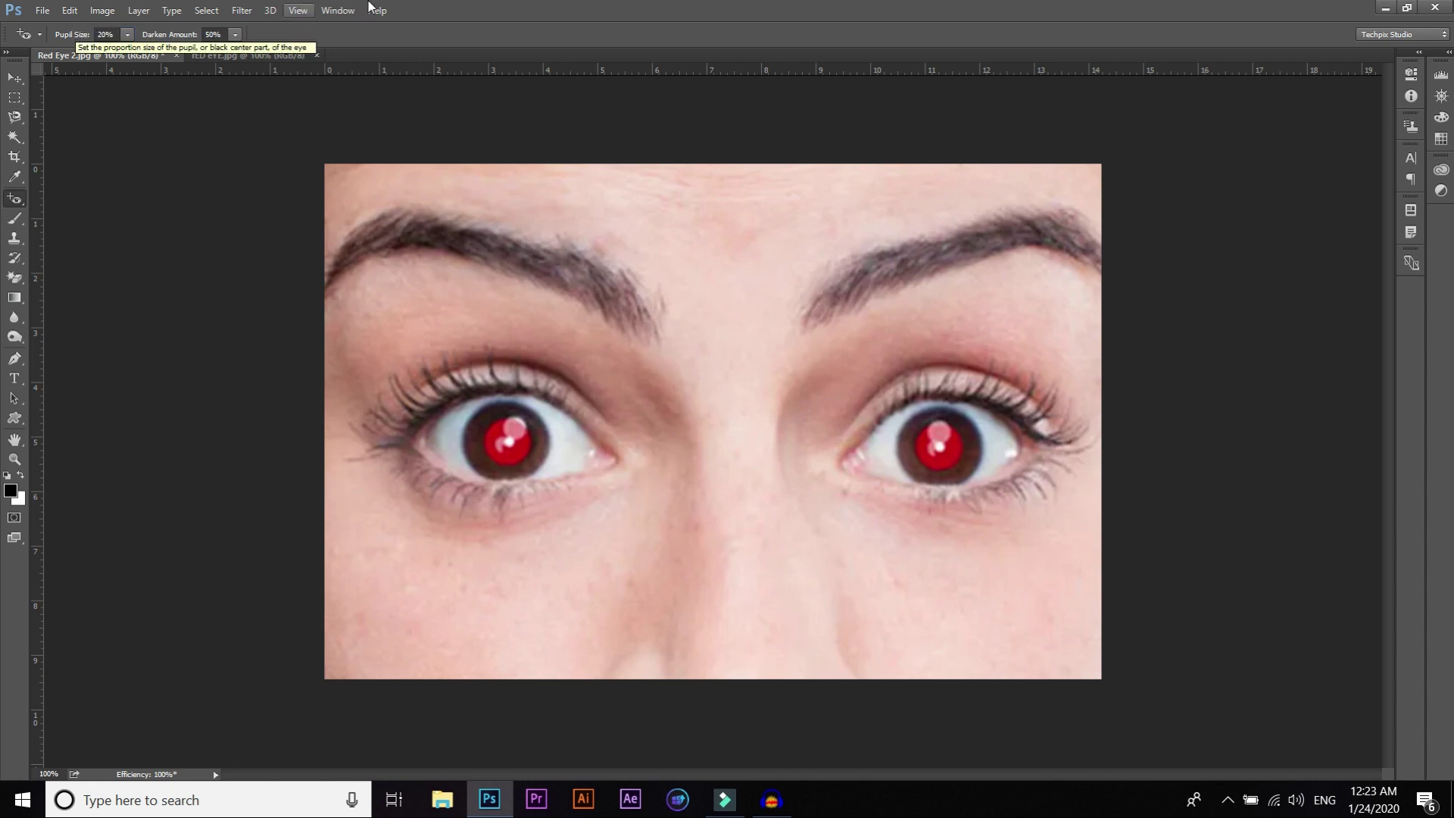
key(Return)
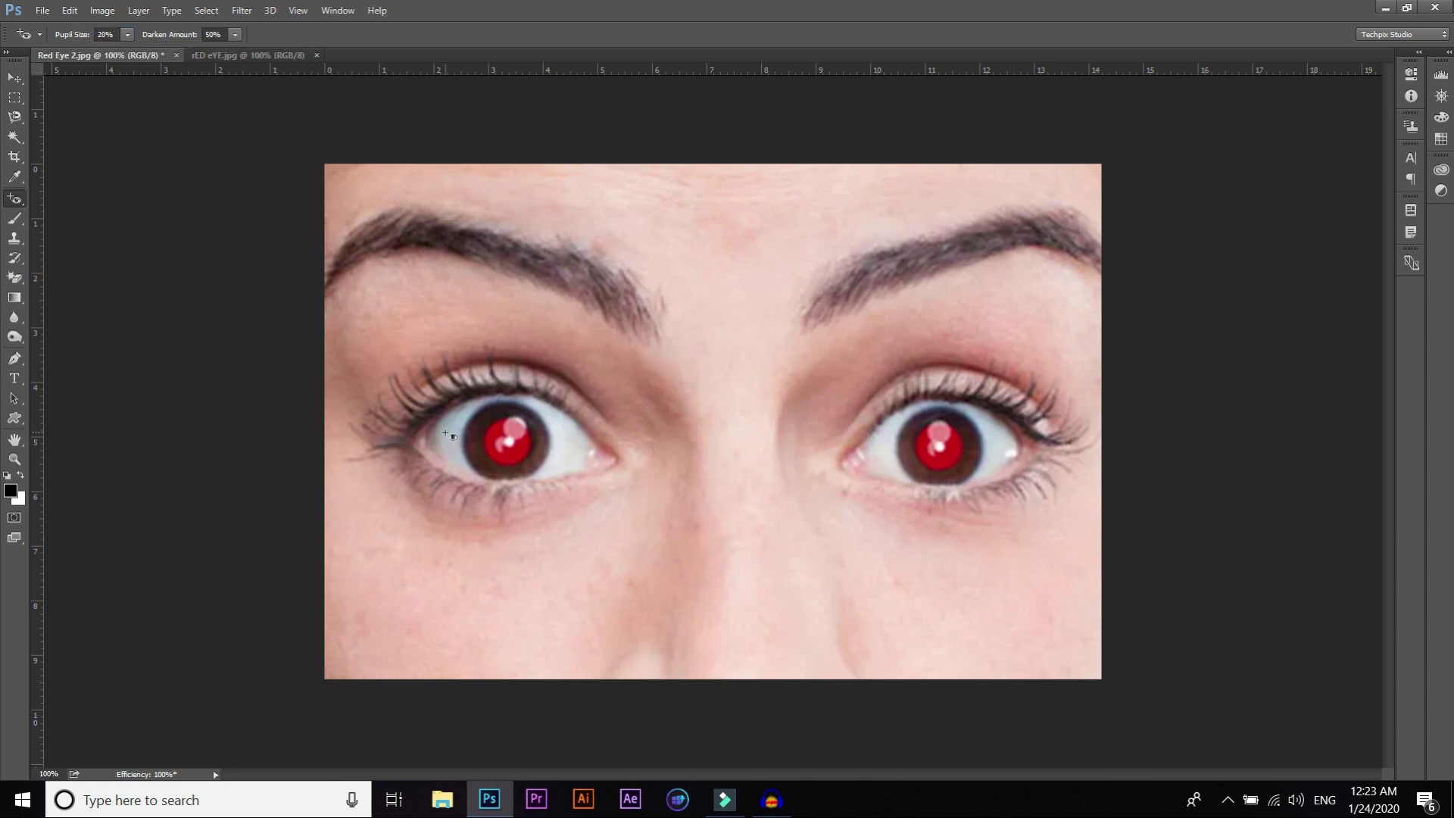
click(502, 443)
click(939, 448)
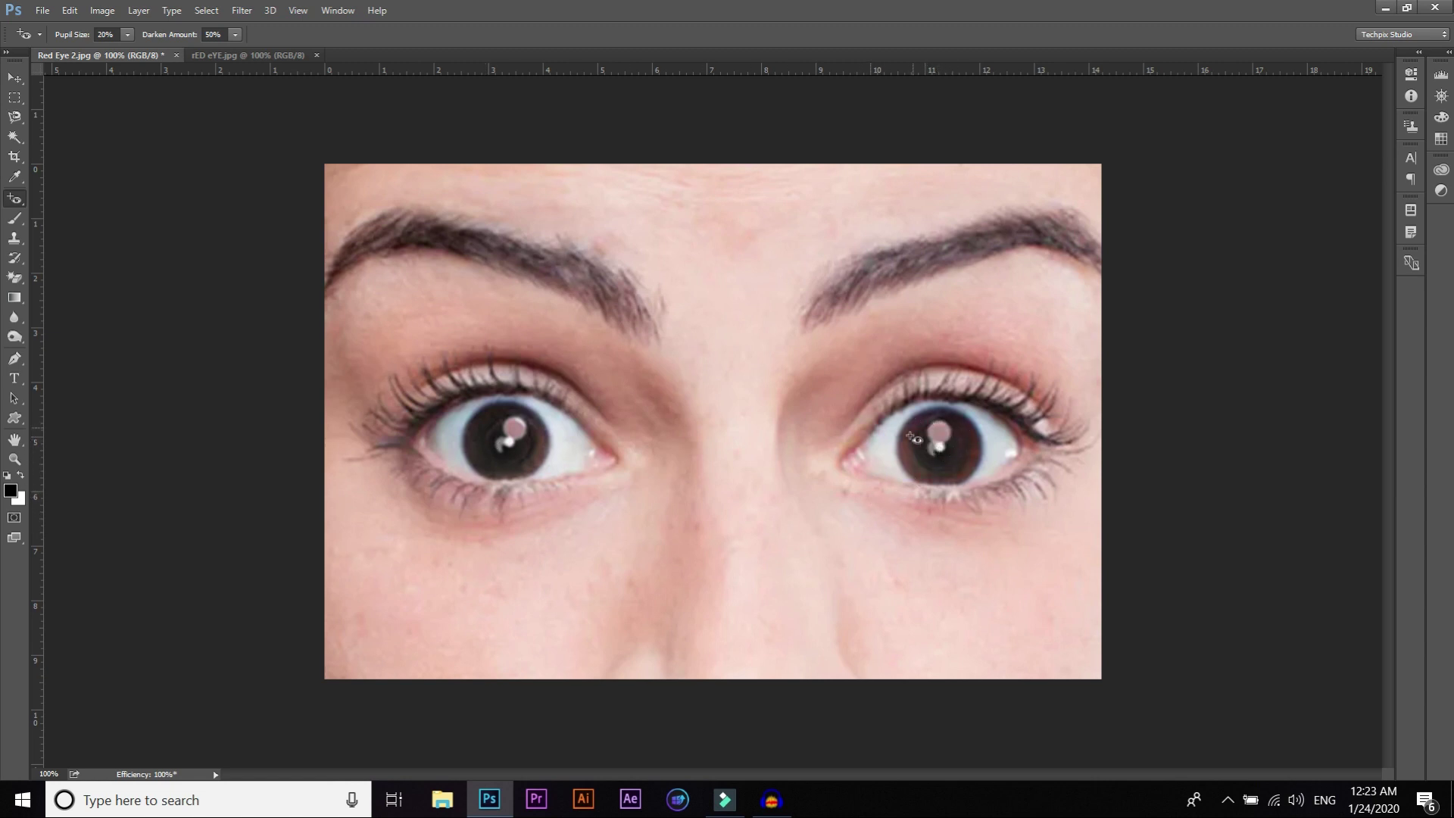
key(ctrl+minus)
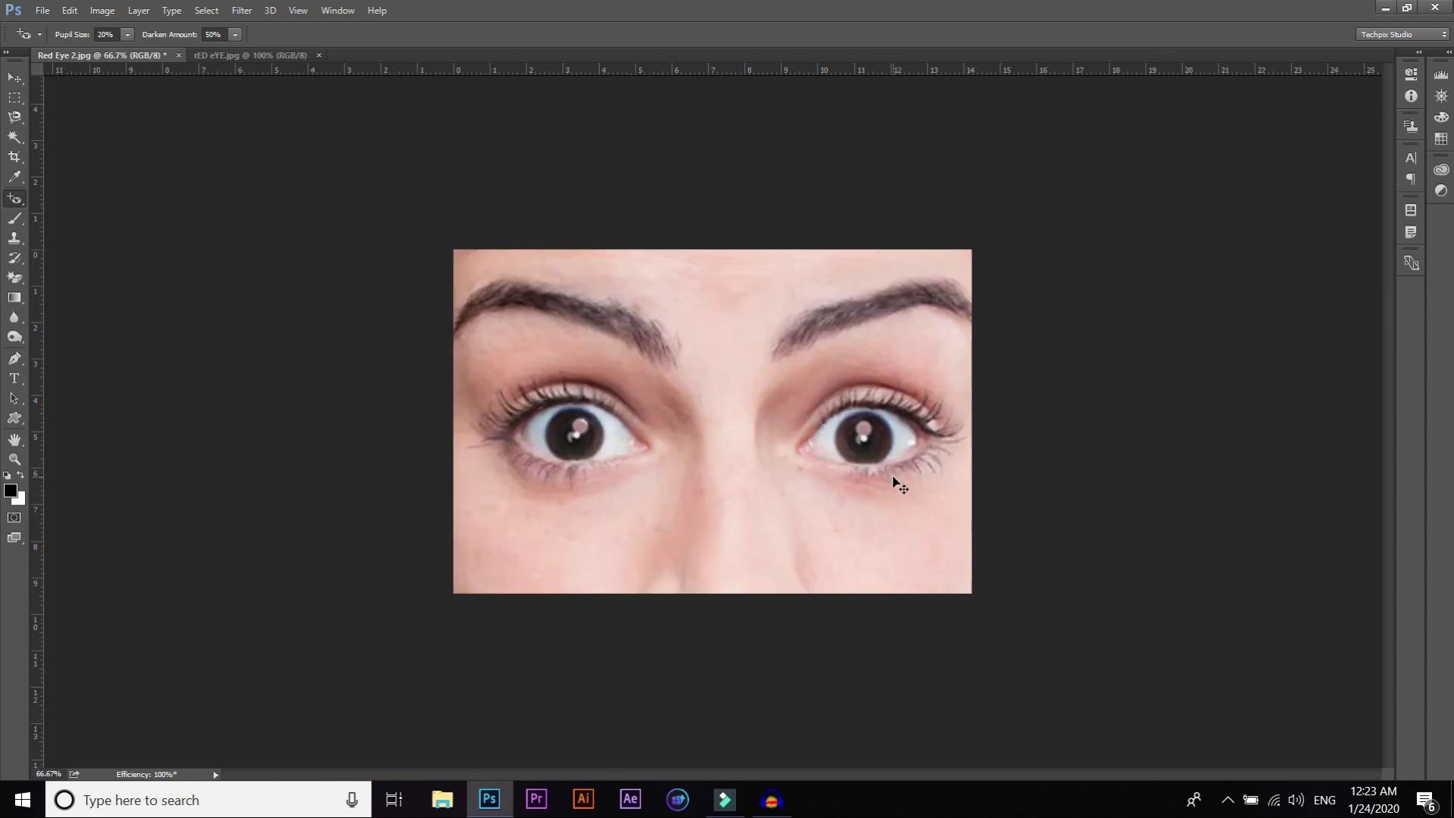
key(ctrl+plus)
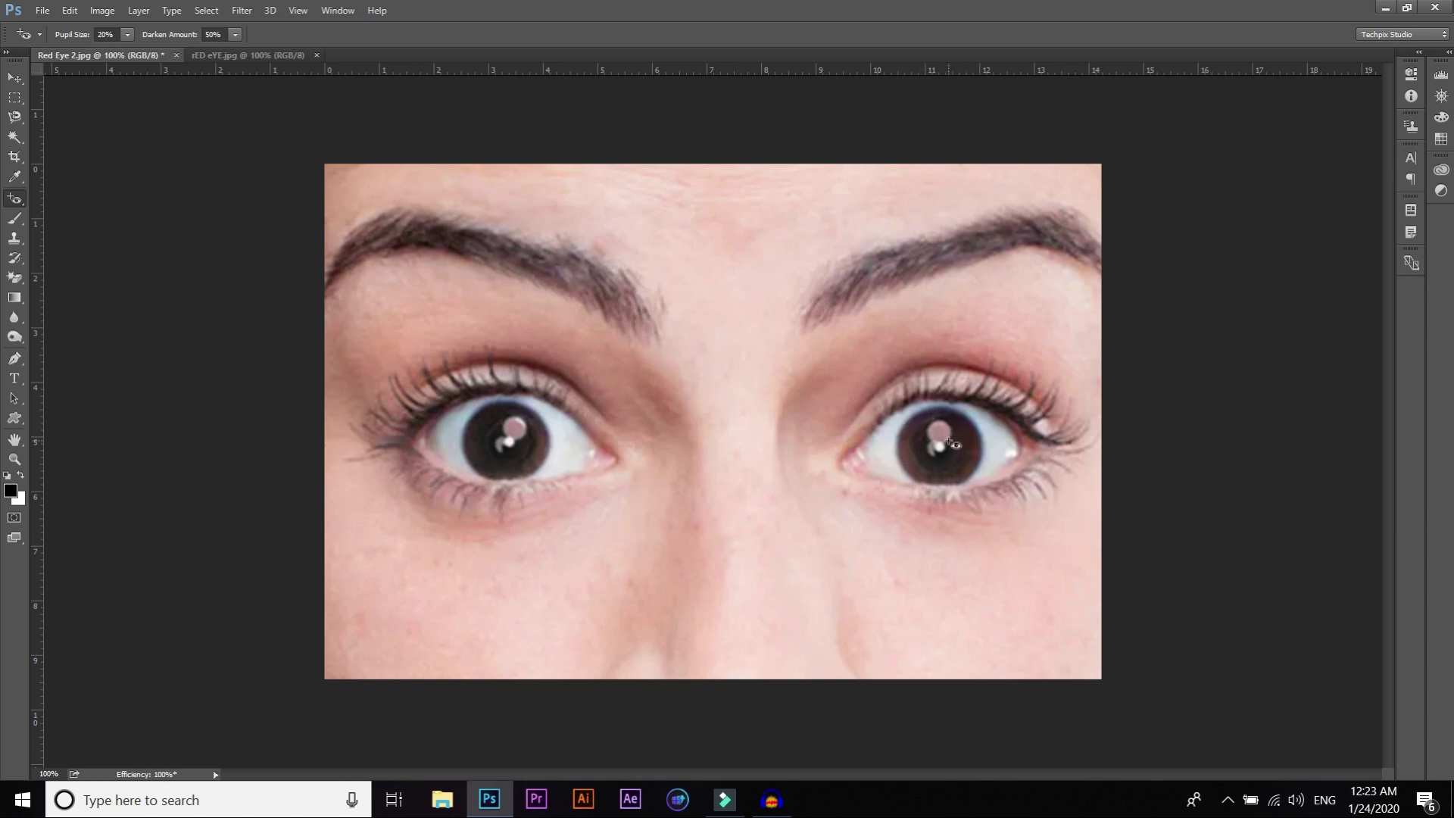
- Undo both pupil corrections and repeat them with a darken amount of 80%
click(214, 34)
text(80)
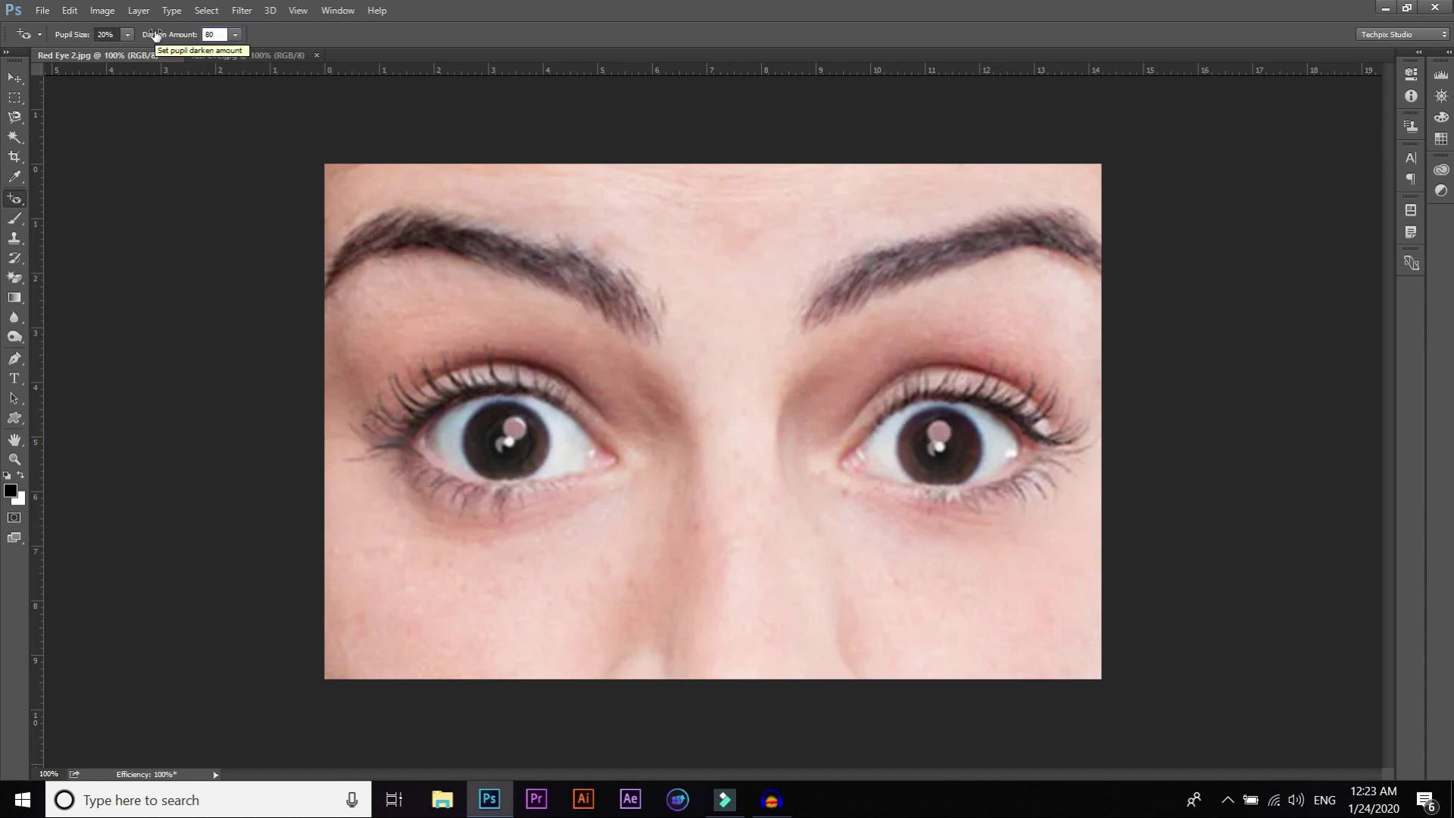
key(Return)
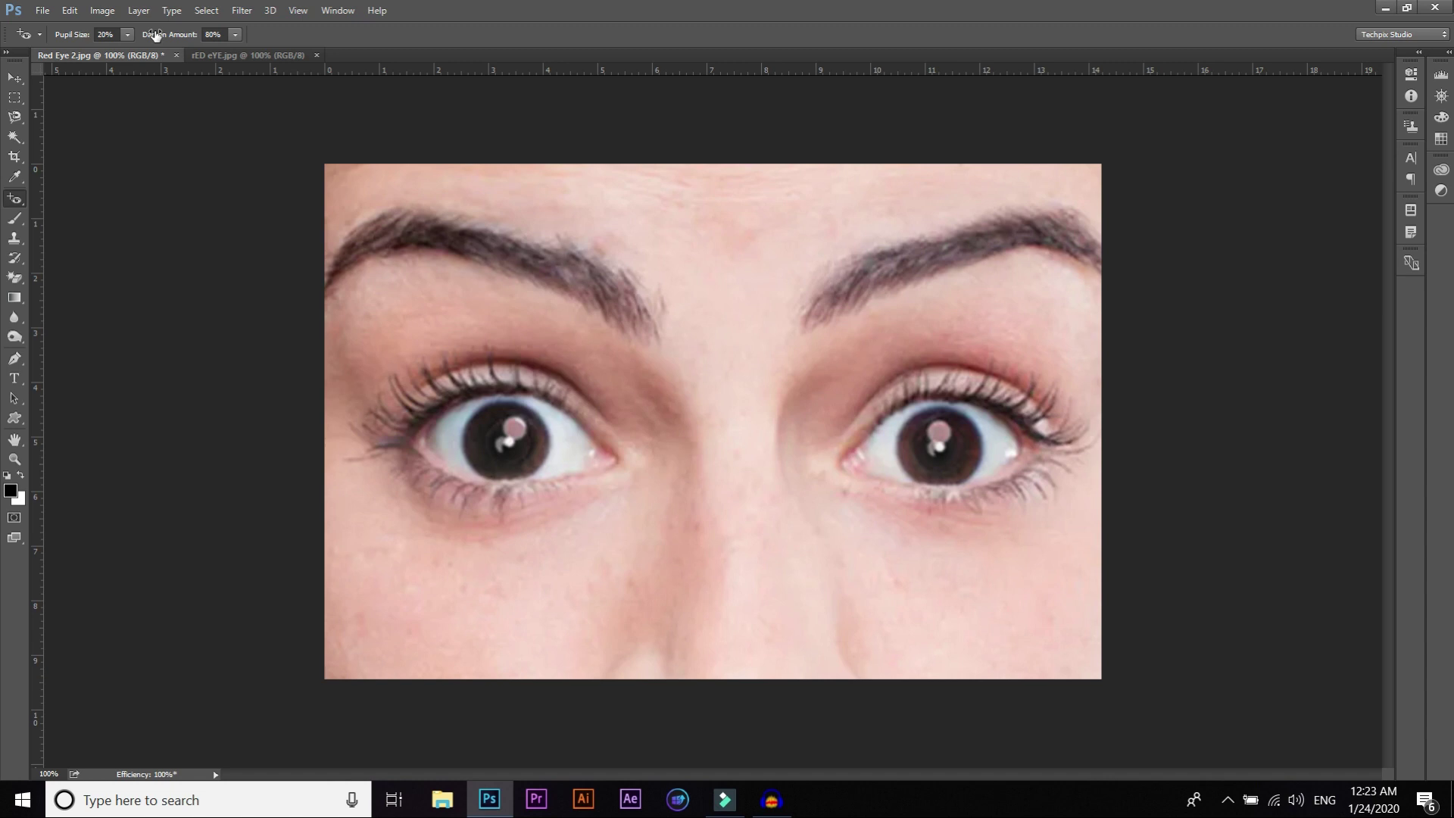
key(ctrl+alt+z)
key(ctrl+alt+z)
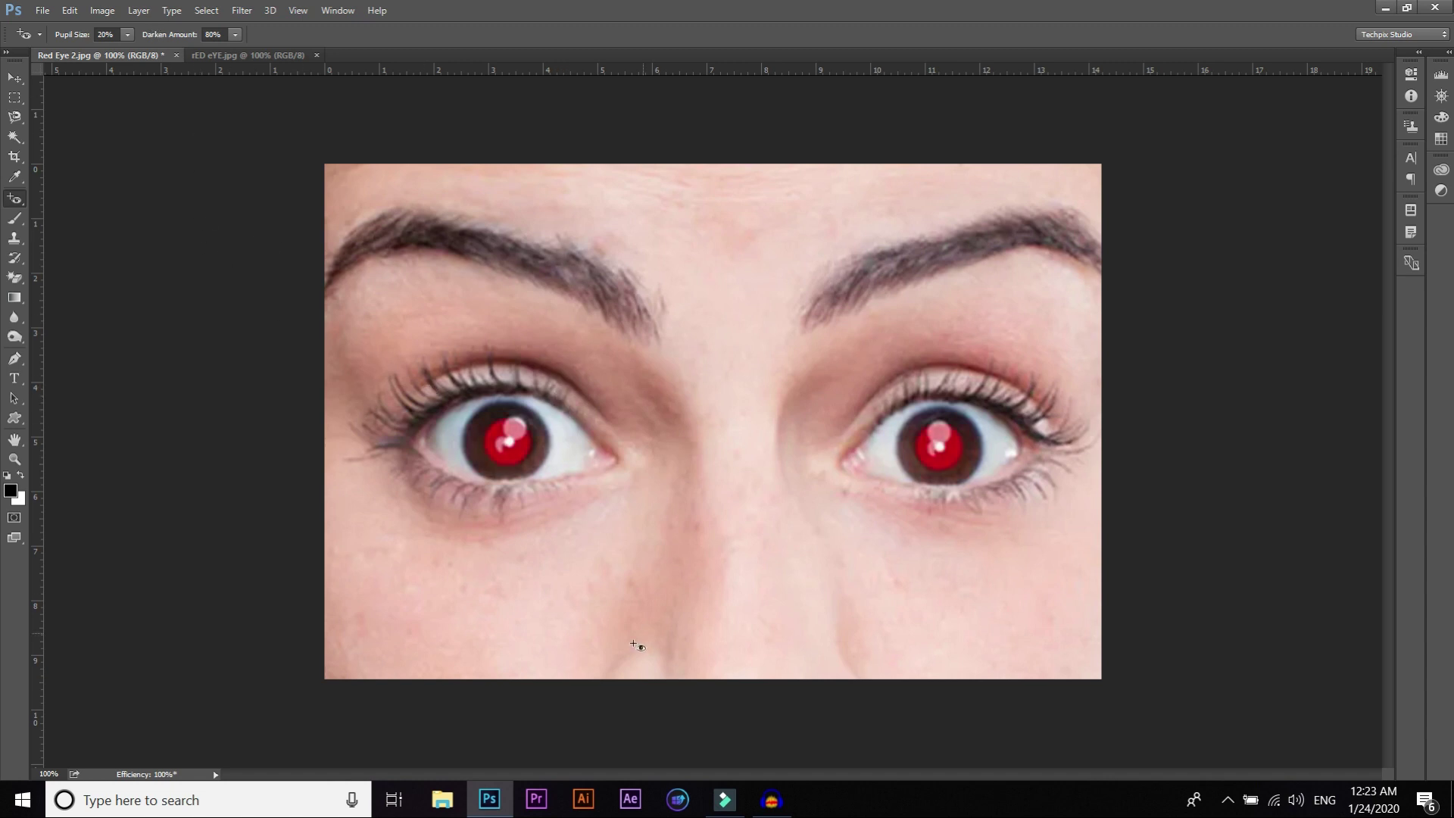
click(506, 438)
click(940, 442)
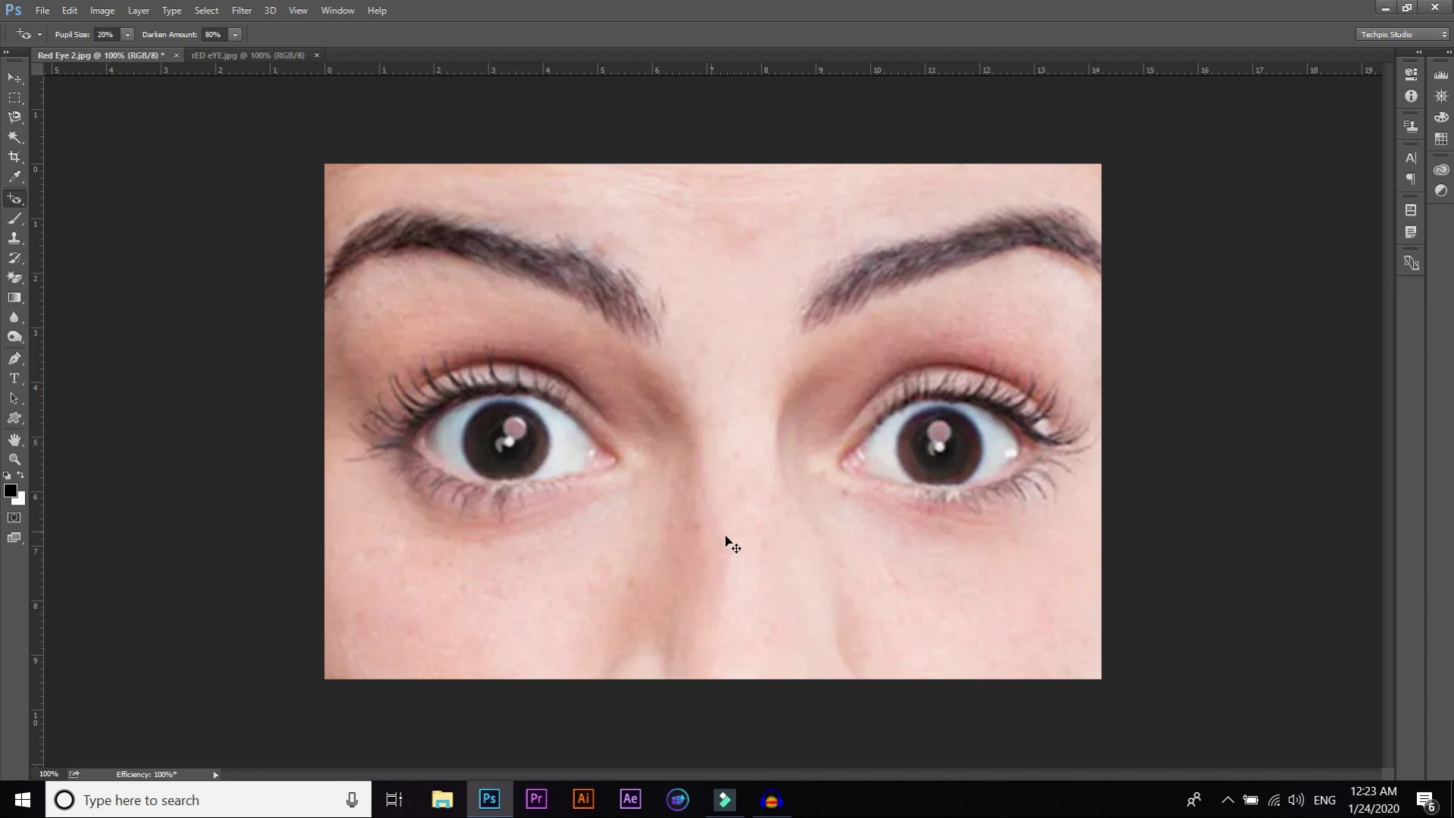
- Undo the corrections on both eyes and set the Red Eye Tool's pupil size to 100%
key(ctrl+alt+z)
key(ctrl+alt+z)
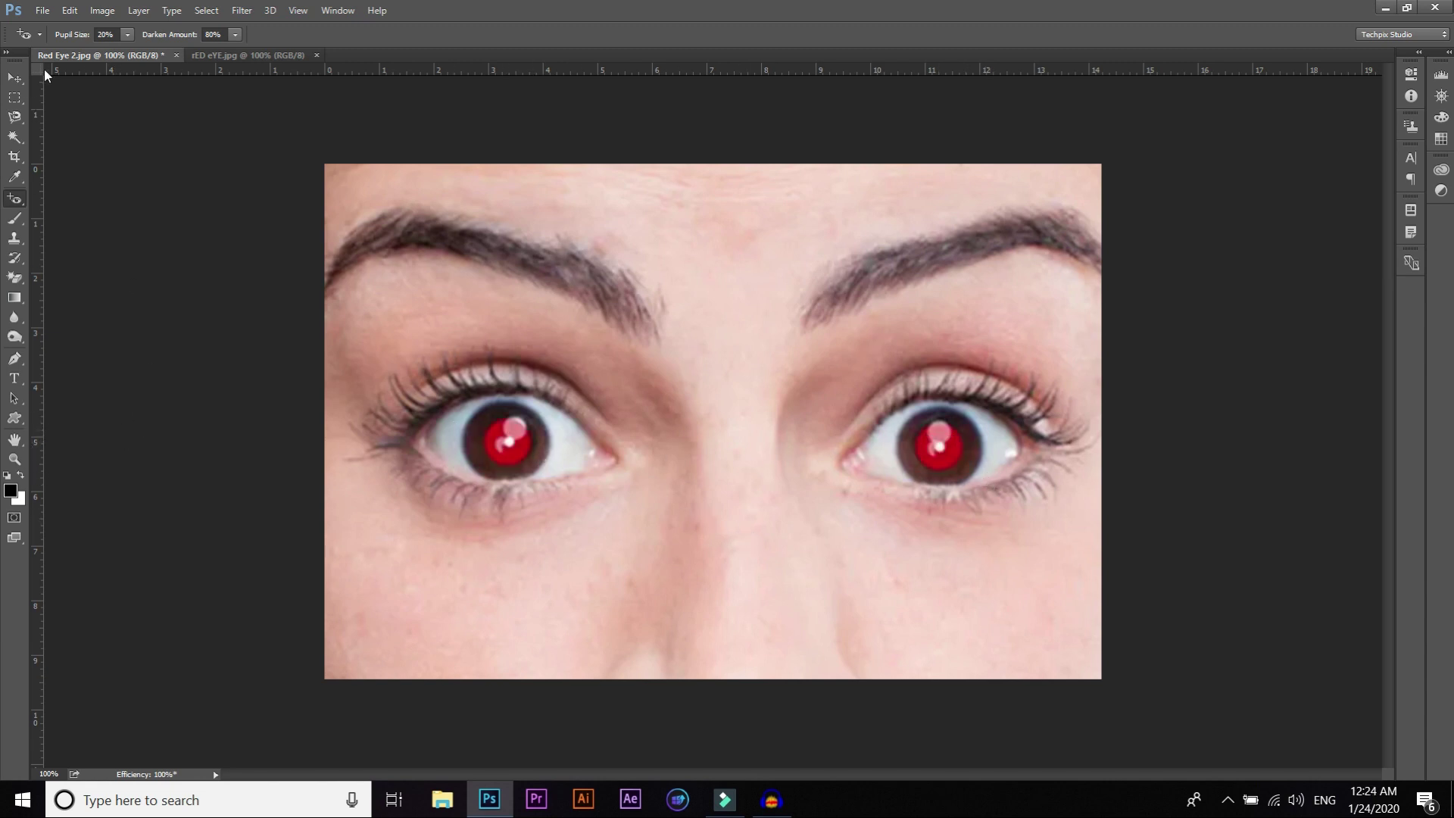
click(114, 34)
text(100)
key(Return)
click(126, 35)
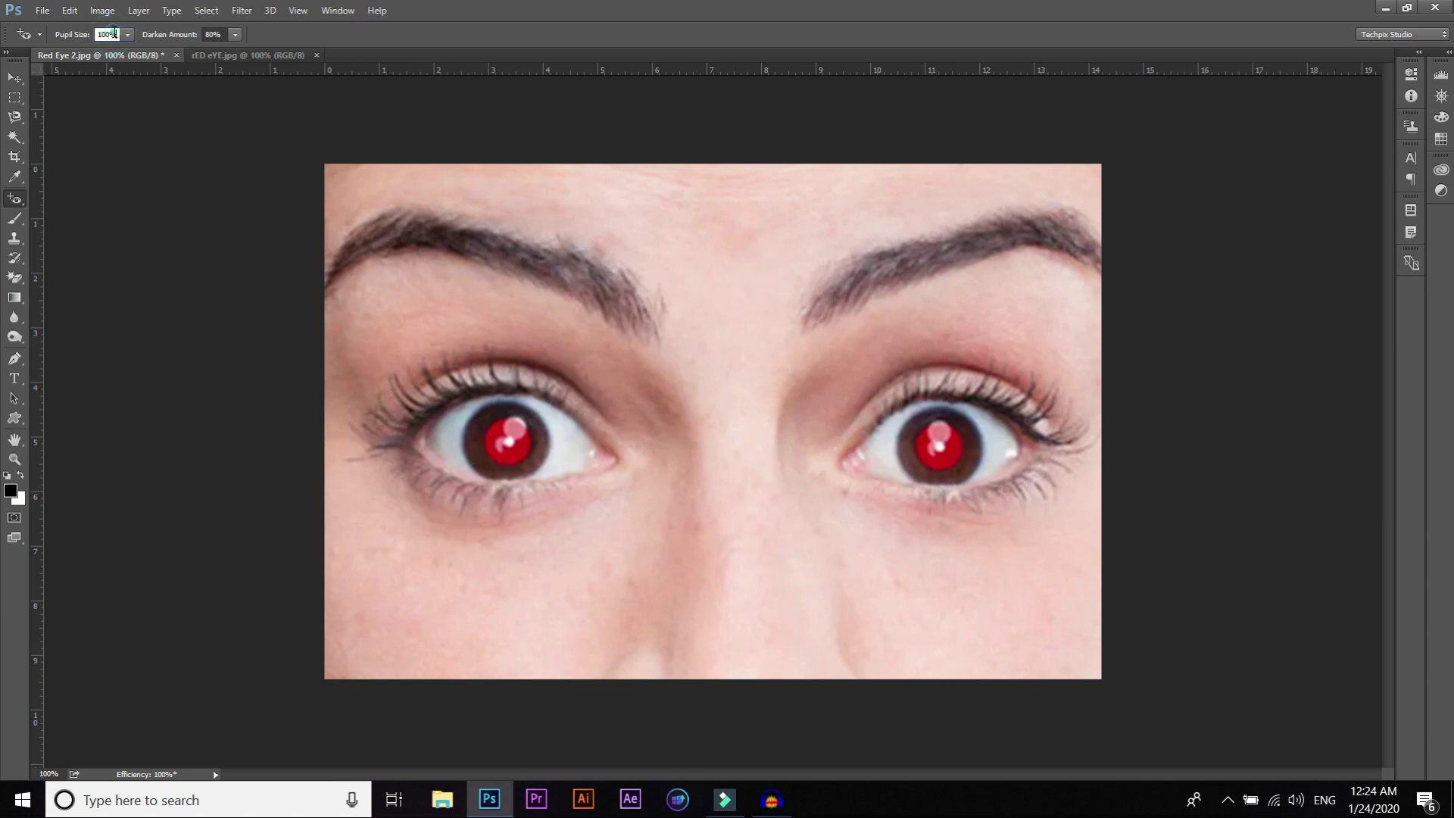
- Set the darken amount to 100% and remove the red from both pupils
click(215, 35)
text(100)
key(Return)
click(508, 441)
click(939, 448)
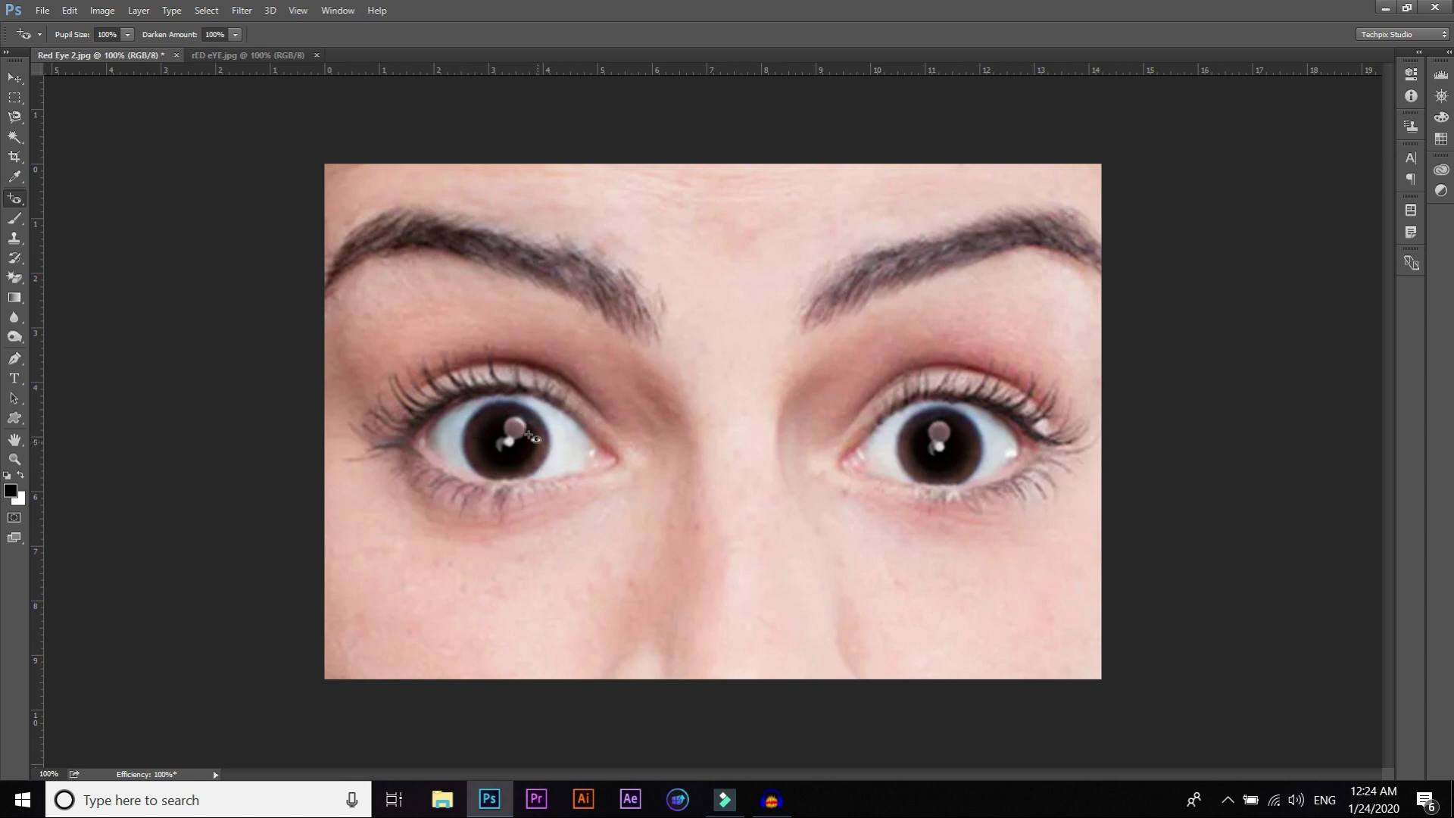
- Undo both pupil corrections and correct only the left pupil with a darken amount of 75%
key(ctrl+z)
key(ctrl+alt+z)
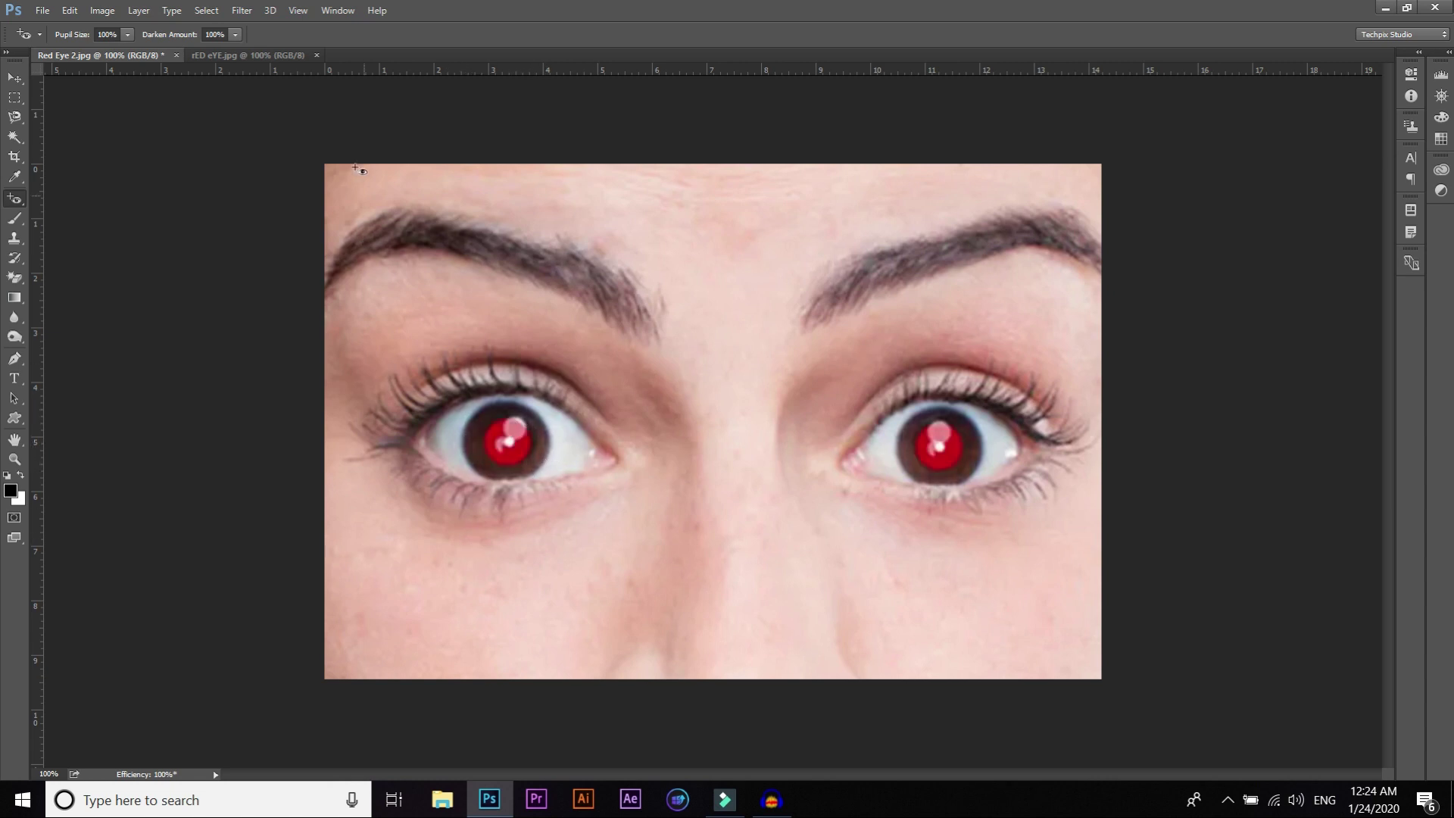
click(235, 34)
drag(232, 50, 215, 48)
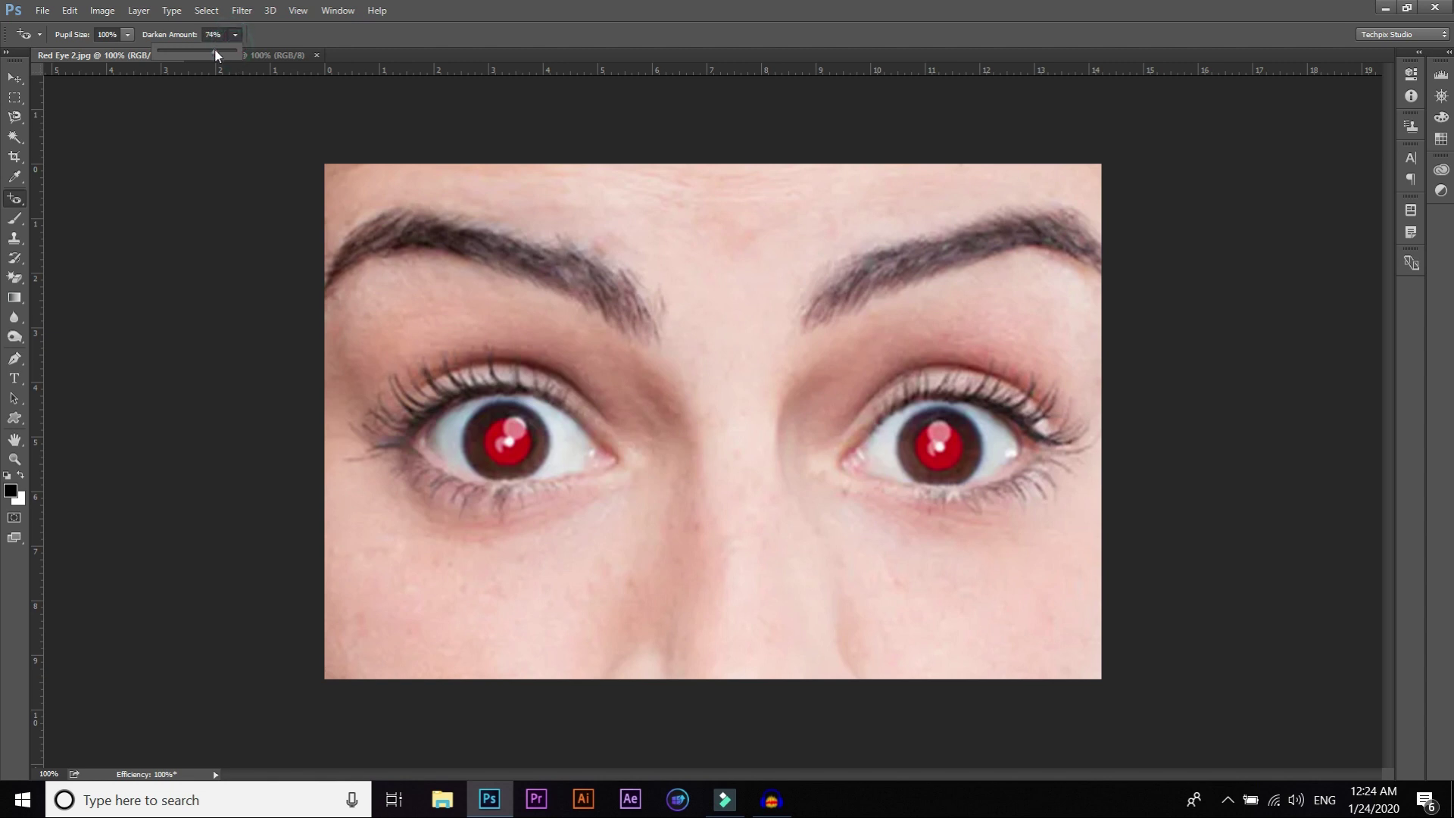
click(215, 35)
text(75)
key(Return)
click(506, 439)
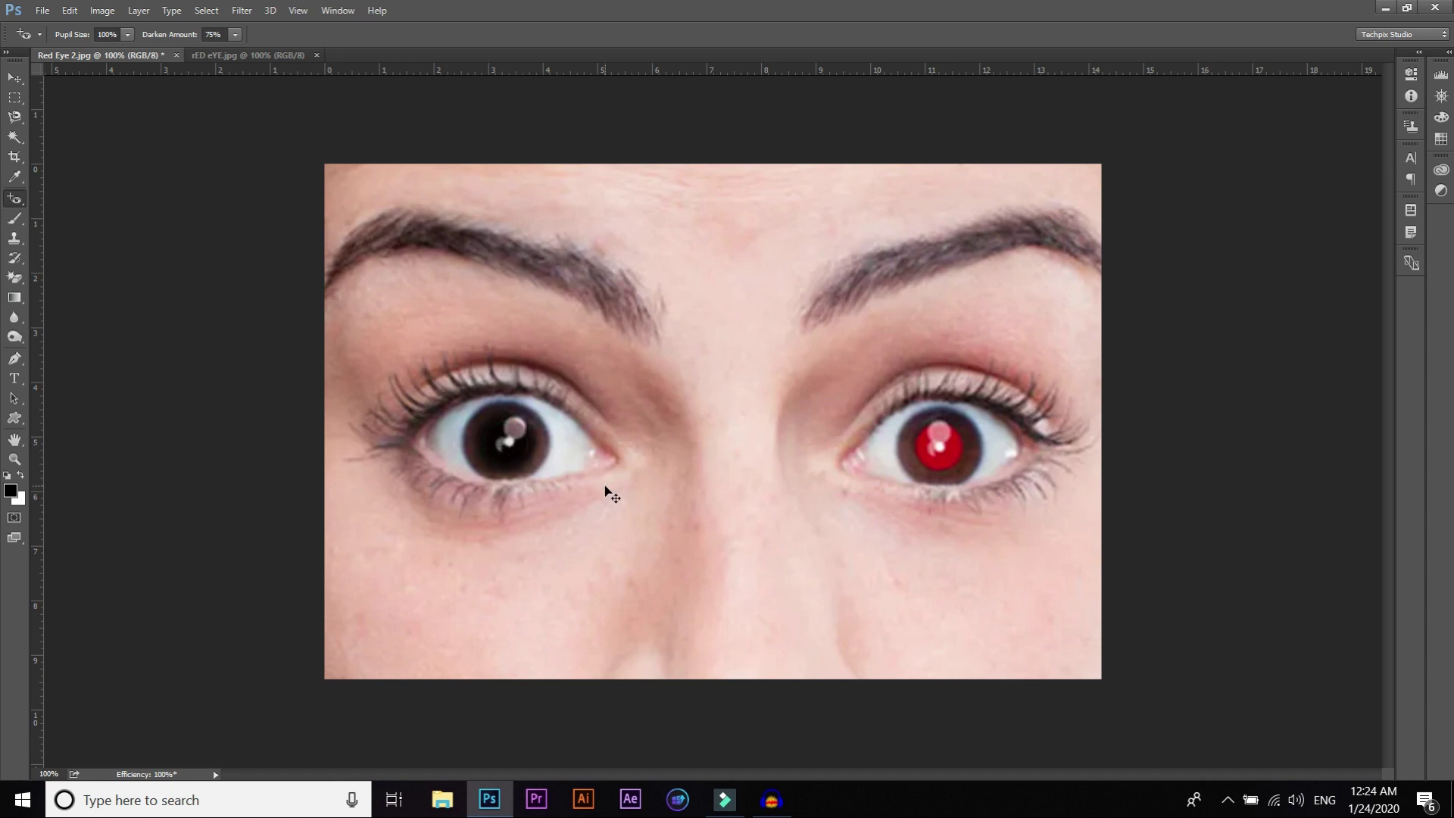
- Undo the left pupil's correction and repeat it with a darken amount of 40%
key(ctrl+z)
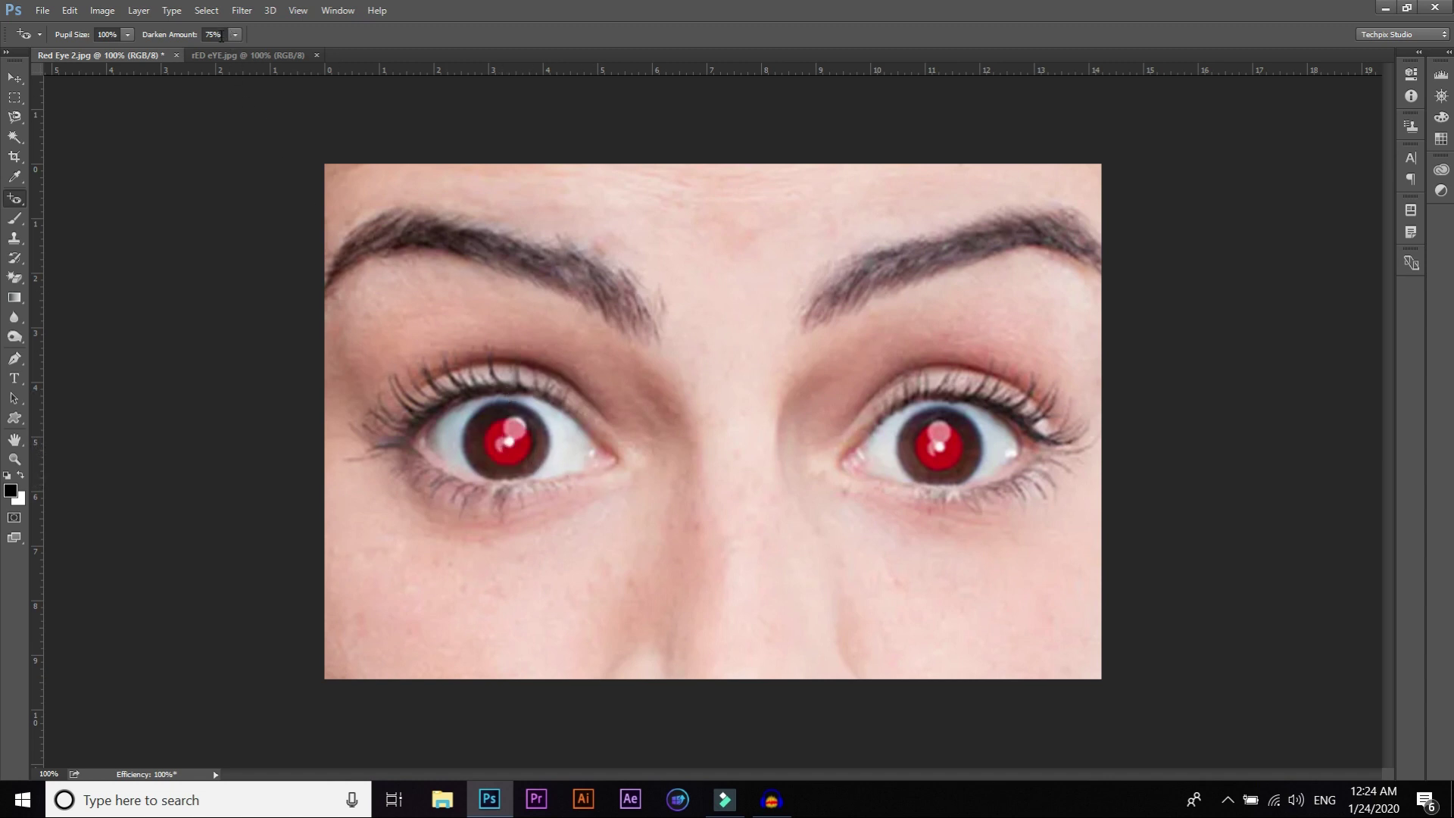
click(220, 35)
text(40)
key(Return)
click(504, 439)
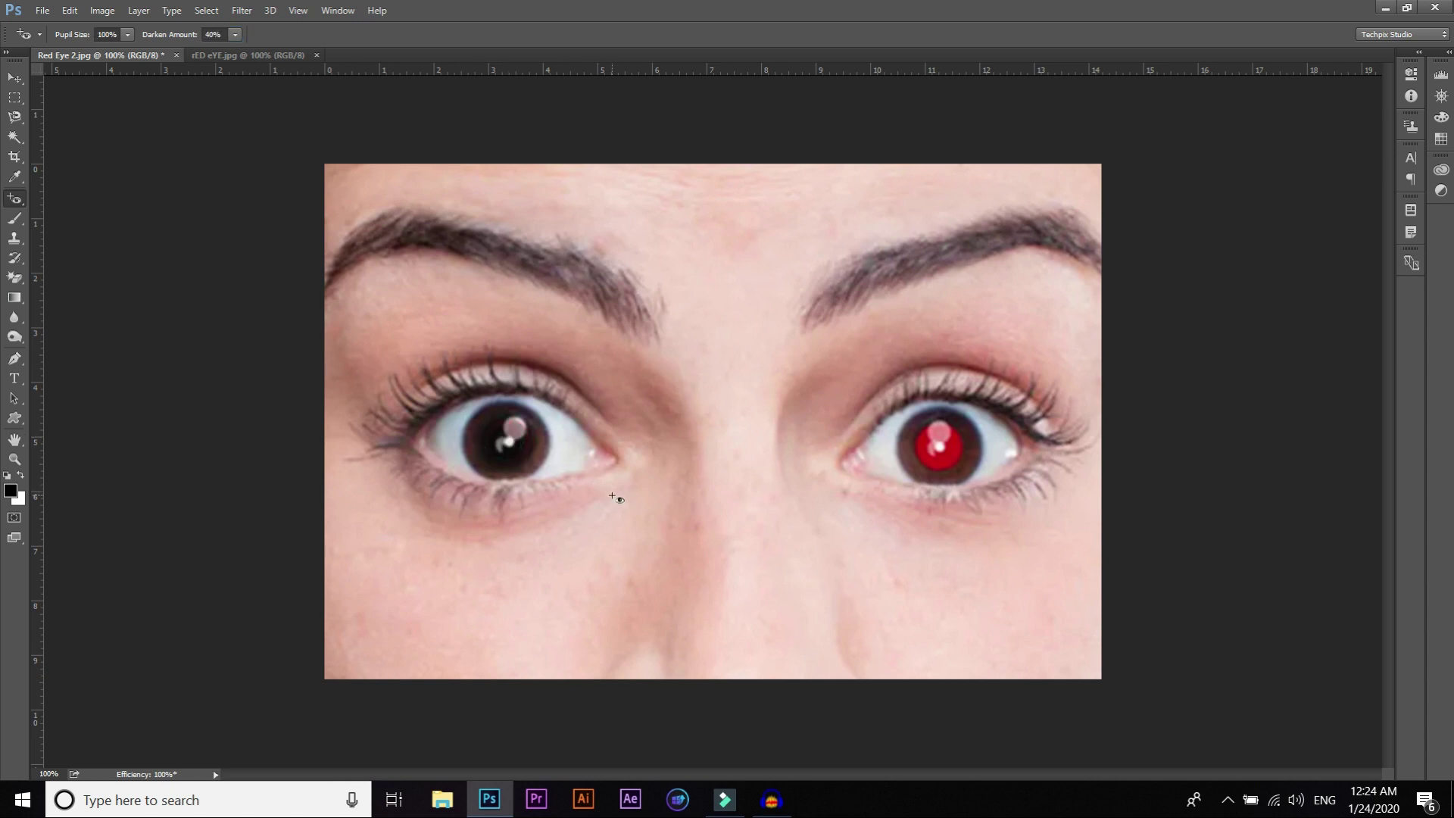
- Undo the left pupil's correction, then remove the red from both pupils with a darken amount of 20%
key(ctrl+z)
click(220, 34)
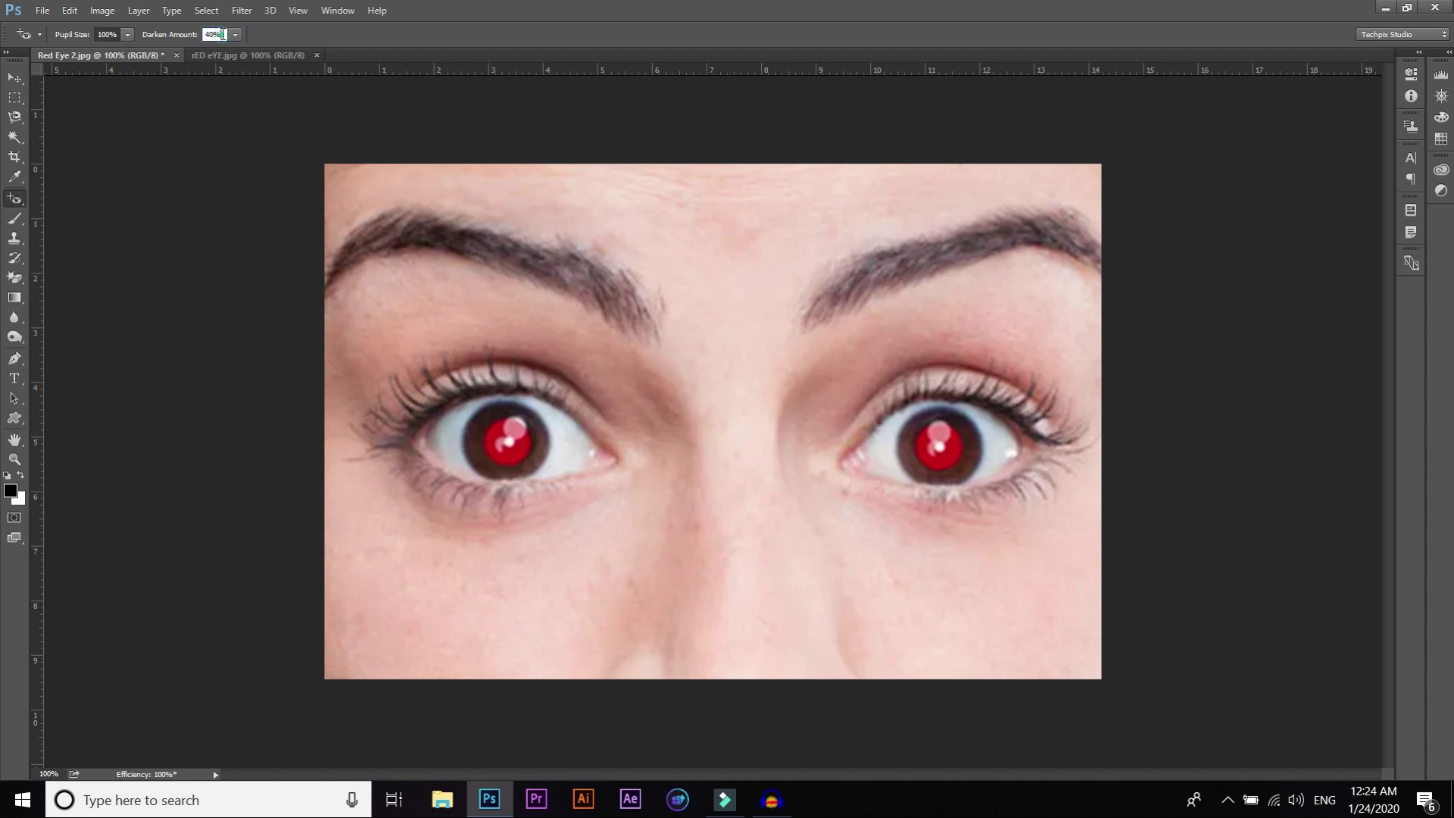
text(20)
key(Return)
click(505, 442)
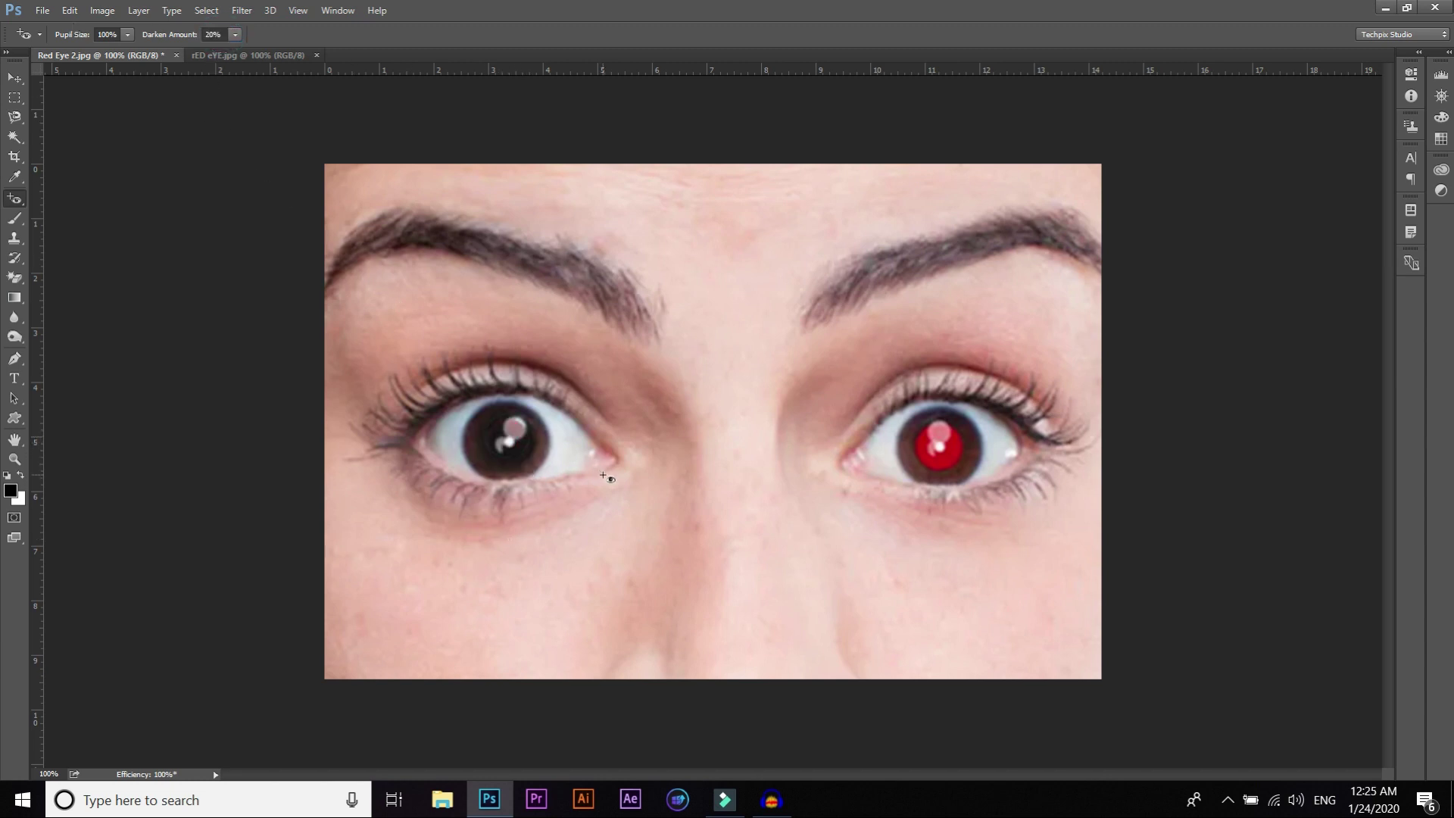
click(939, 449)
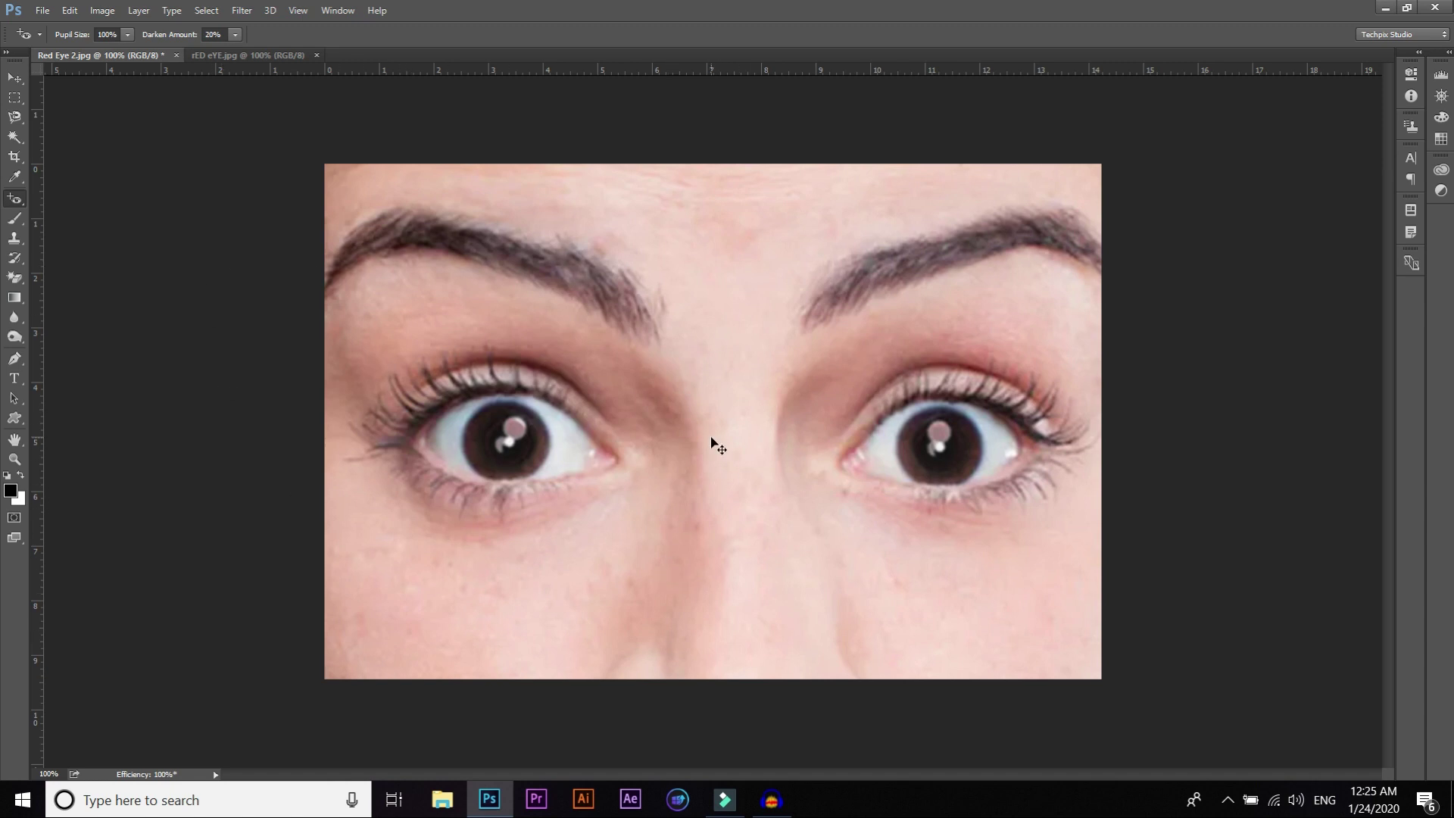
- Switch to the rED eYE image and remove the red from the lower and right parts of the iris with the Red Eye Tool
key(ctrl+Tab)
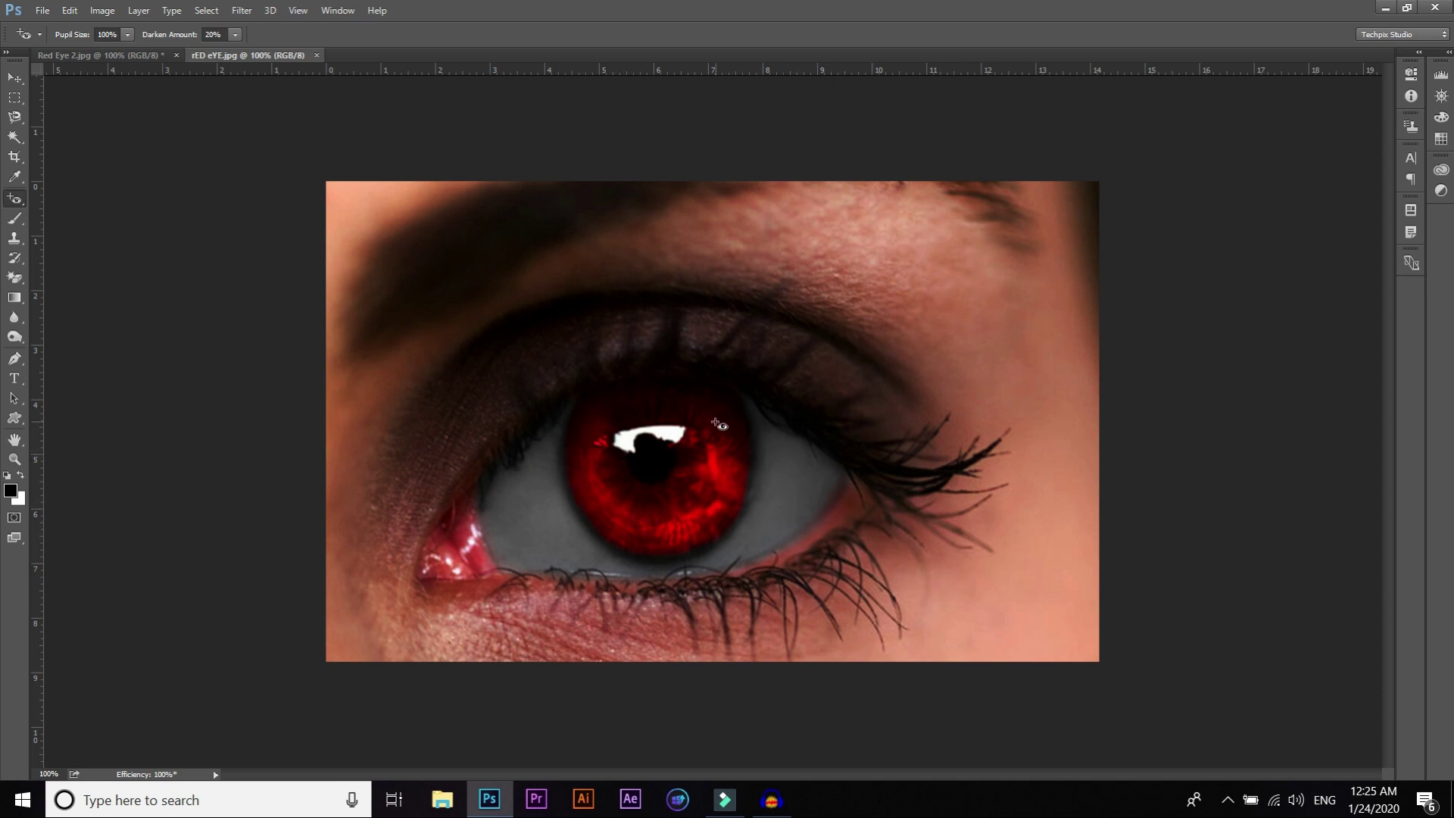
right_click(19, 197)
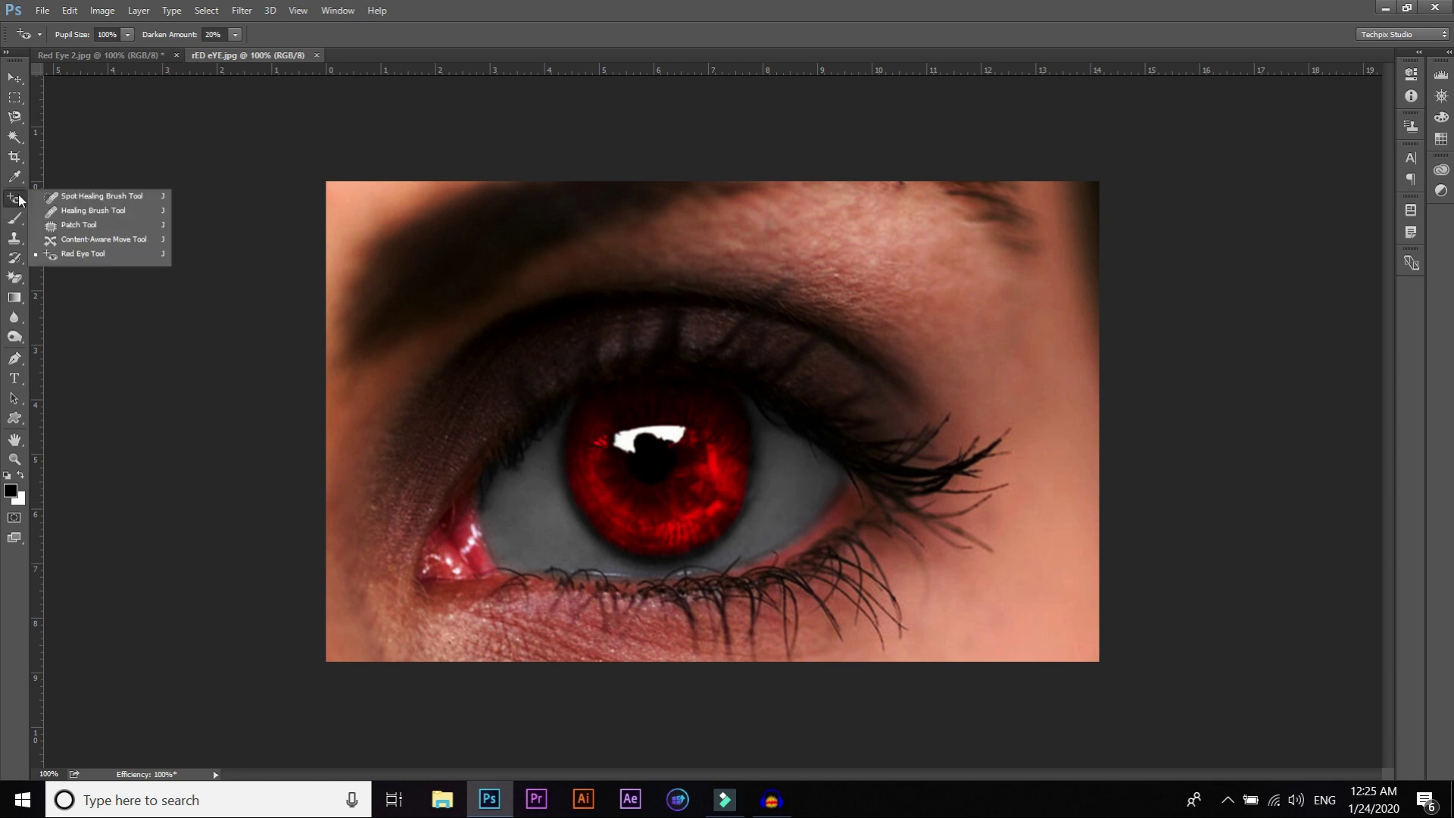
click(57, 252)
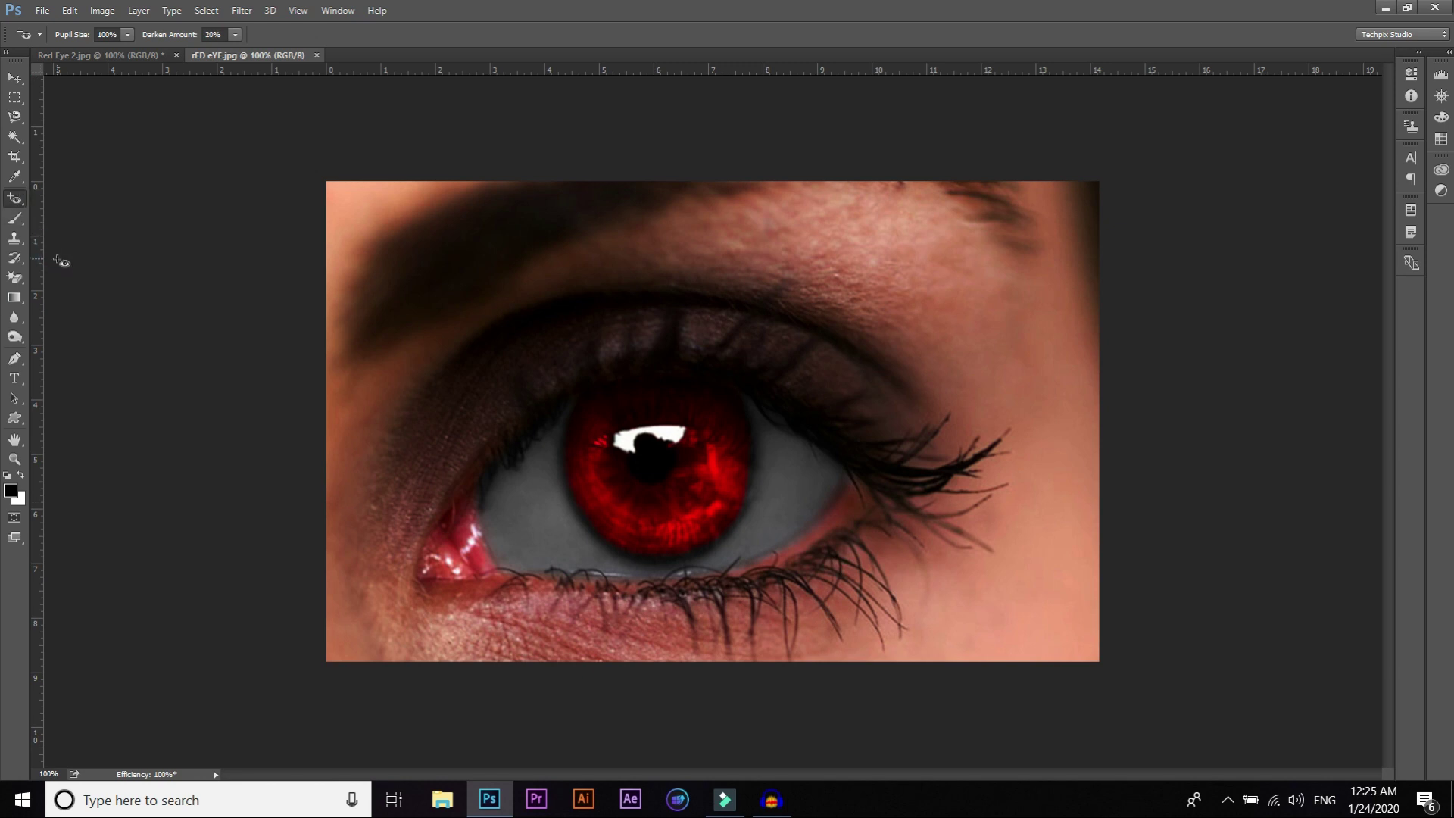
click(655, 458)
click(665, 513)
click(674, 506)
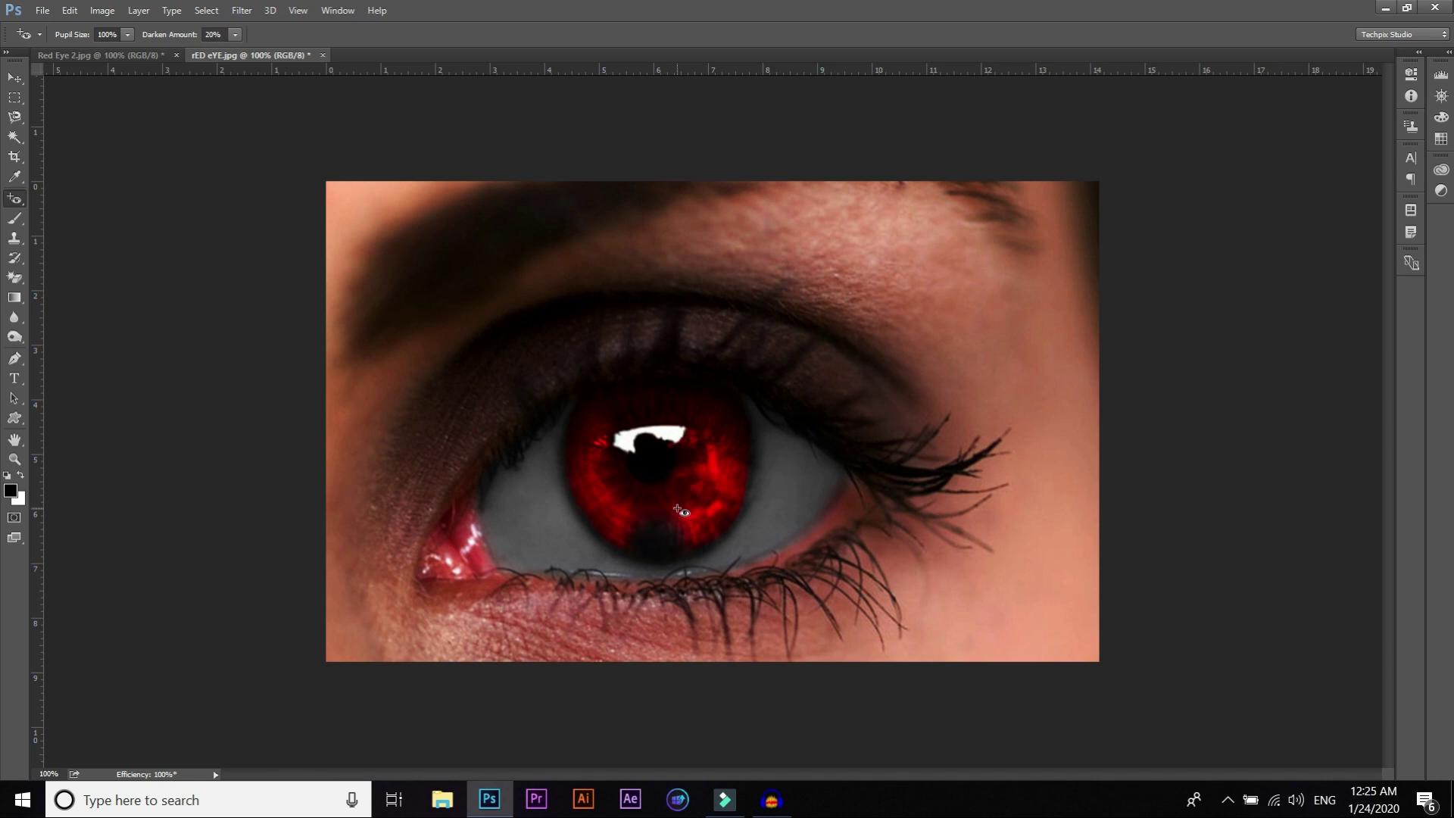
click(687, 491)
click(708, 471)
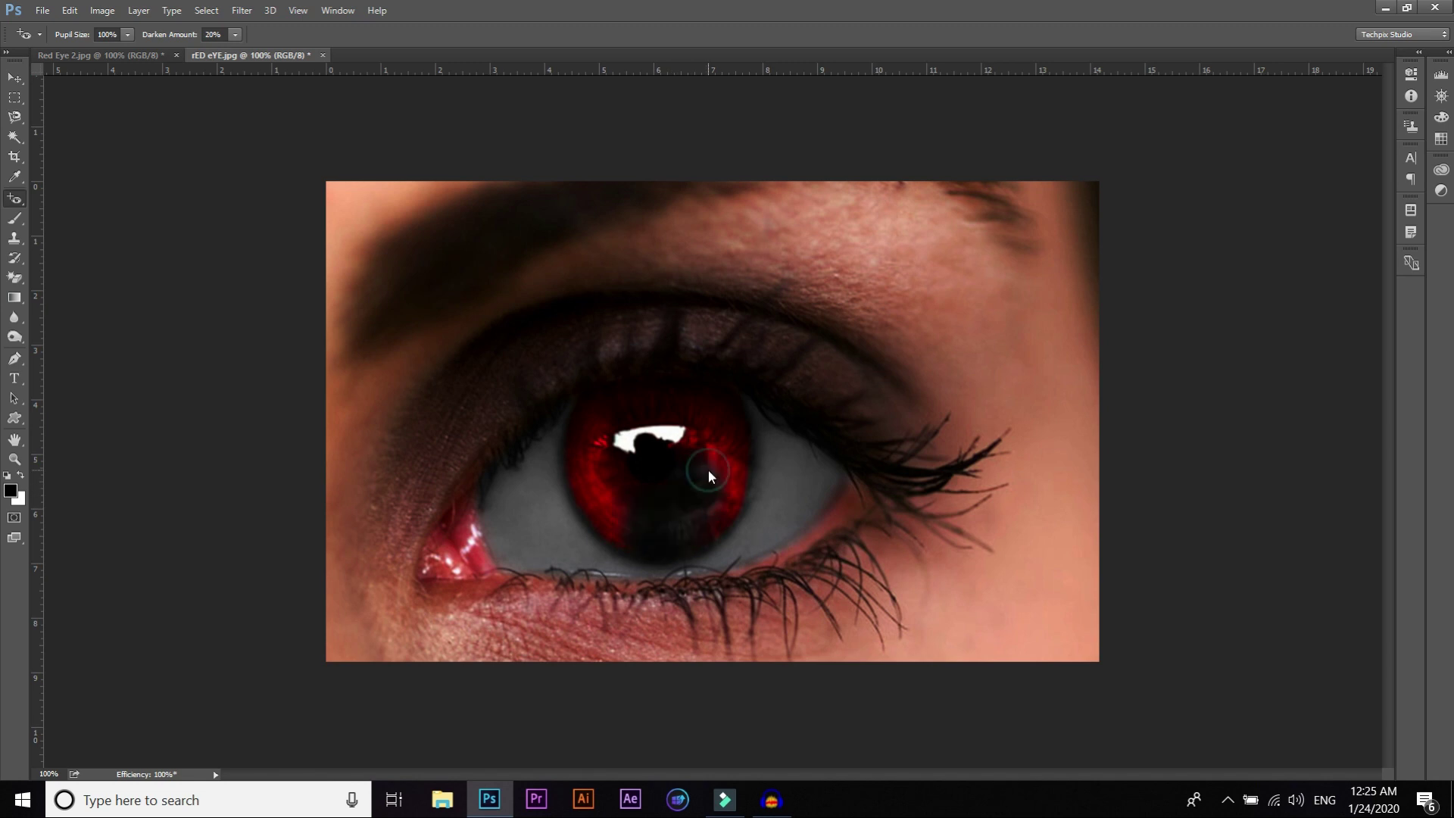
click(725, 462)
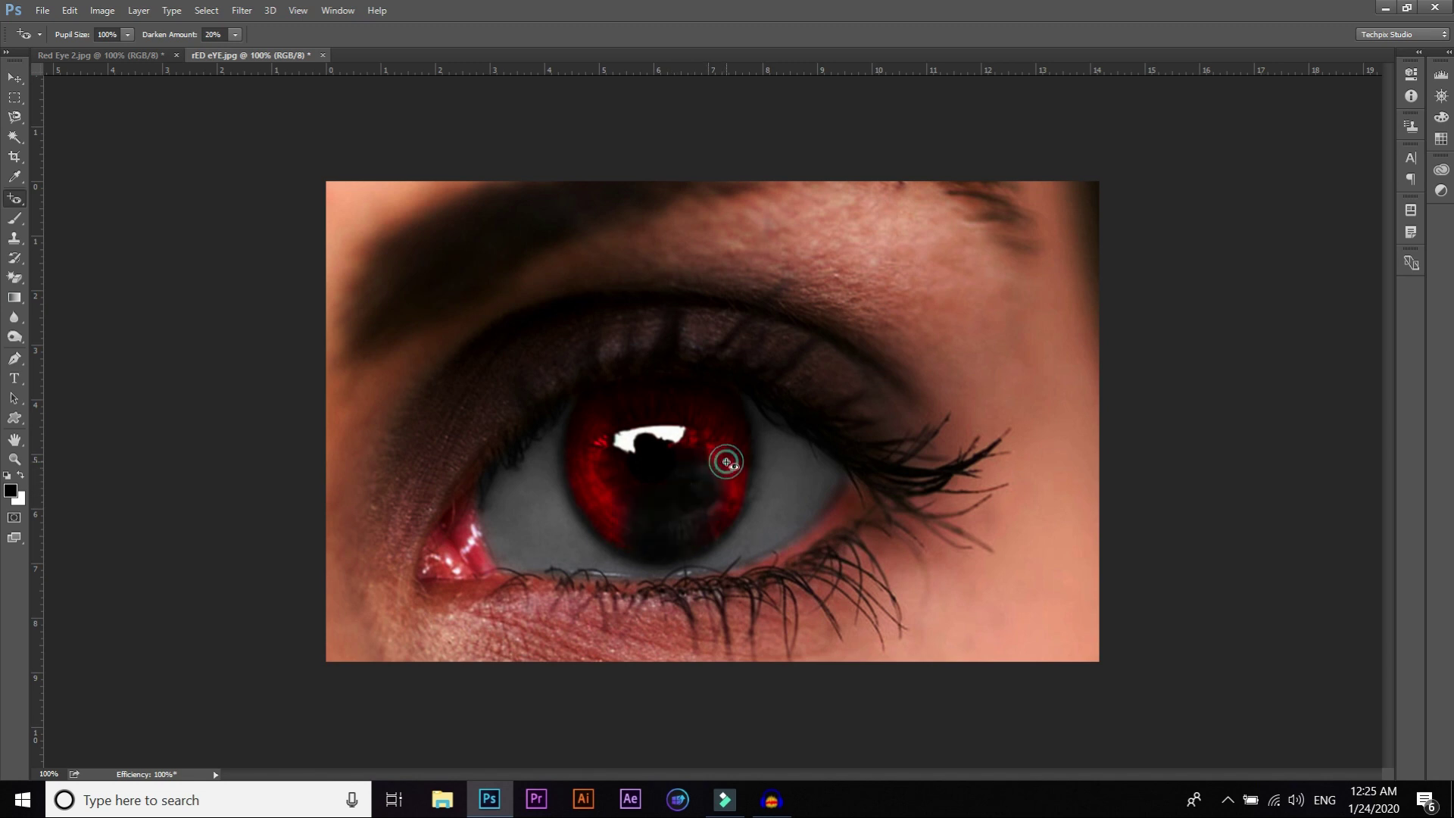
click(722, 514)
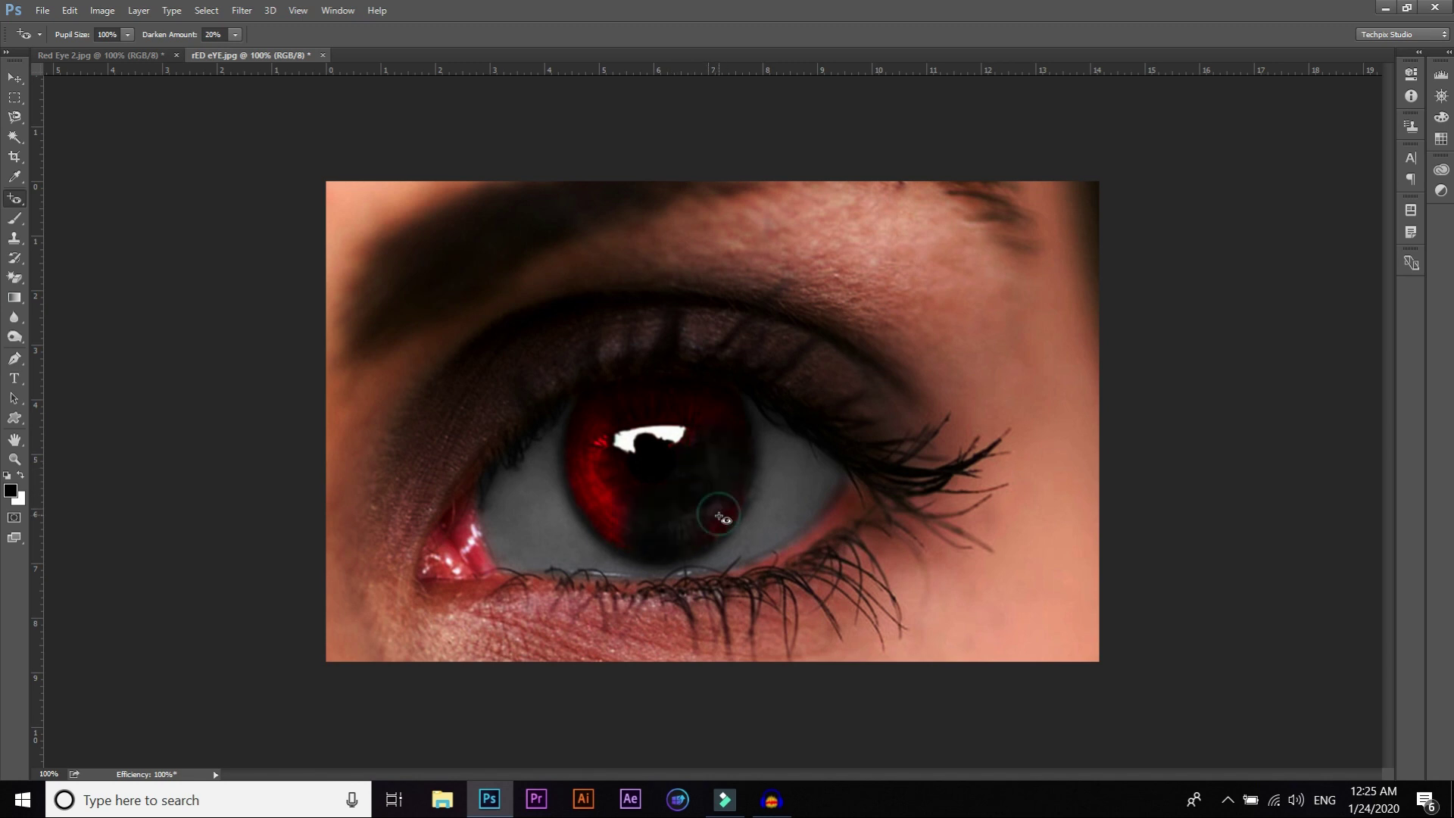
- Remove the remaining red from the upper and left parts of the iris with the Red Eye Tool
click(703, 411)
click(650, 410)
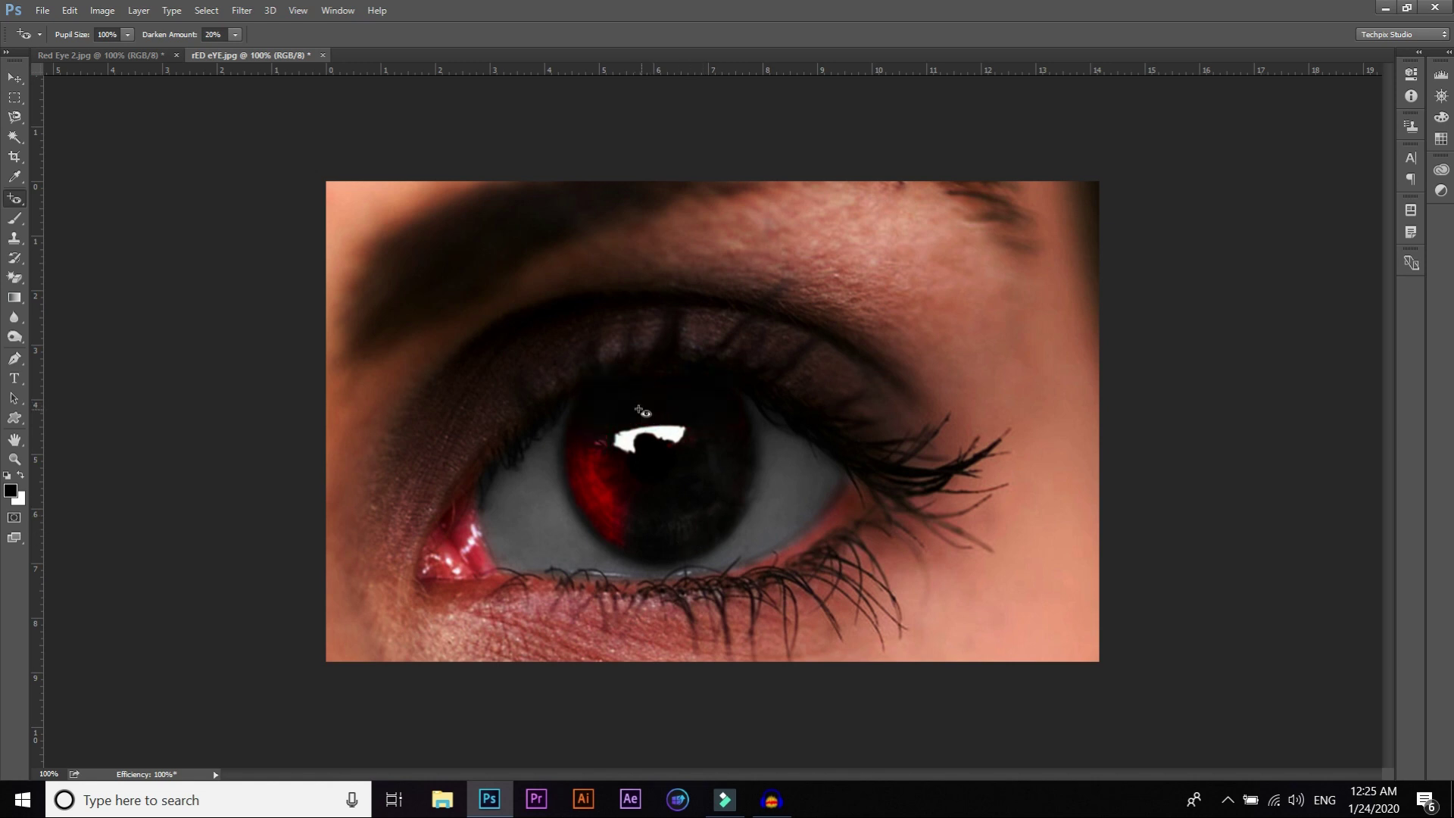
click(601, 451)
click(588, 435)
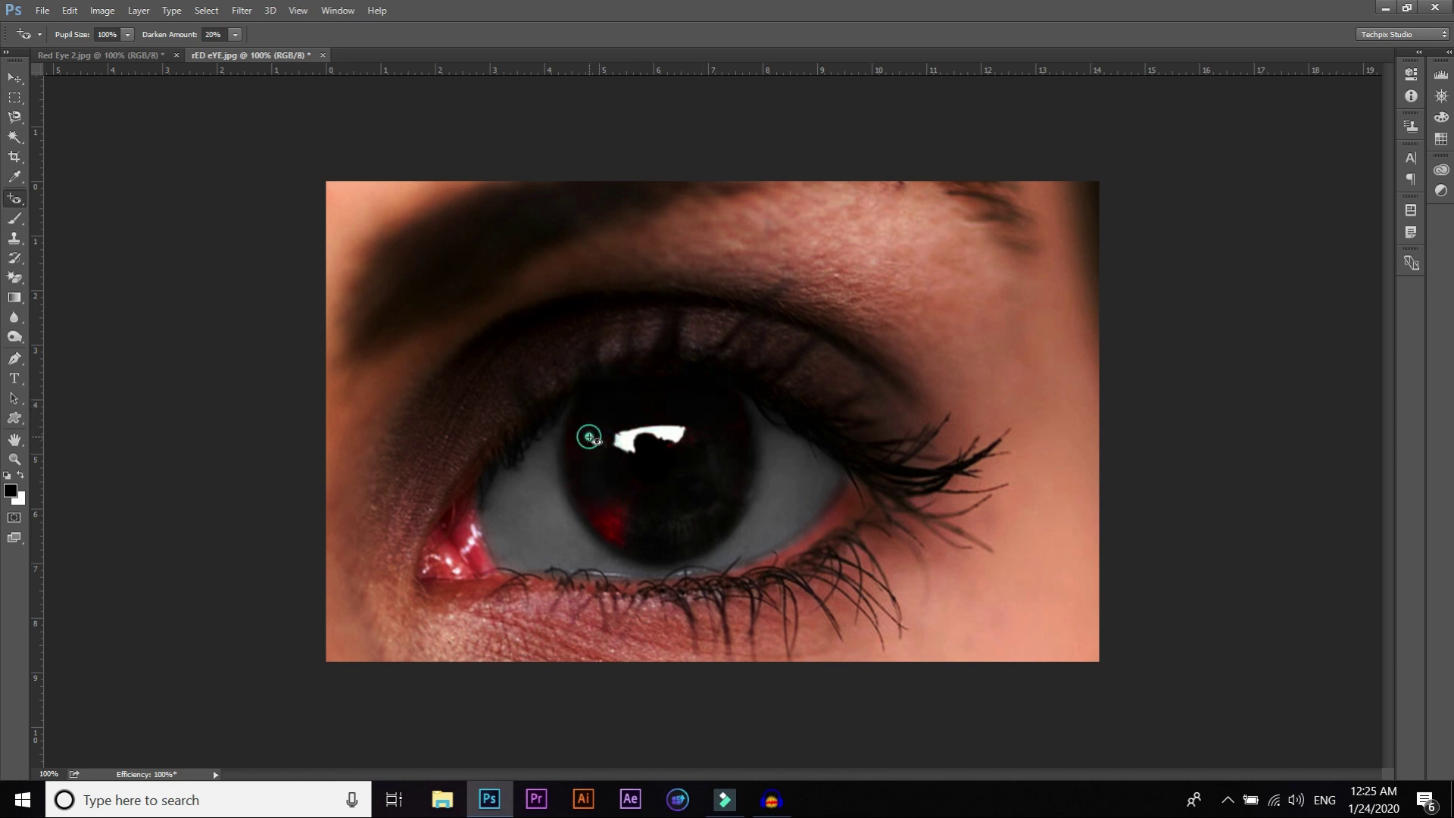
click(689, 433)
click(596, 439)
click(617, 521)
click(589, 506)
click(629, 547)
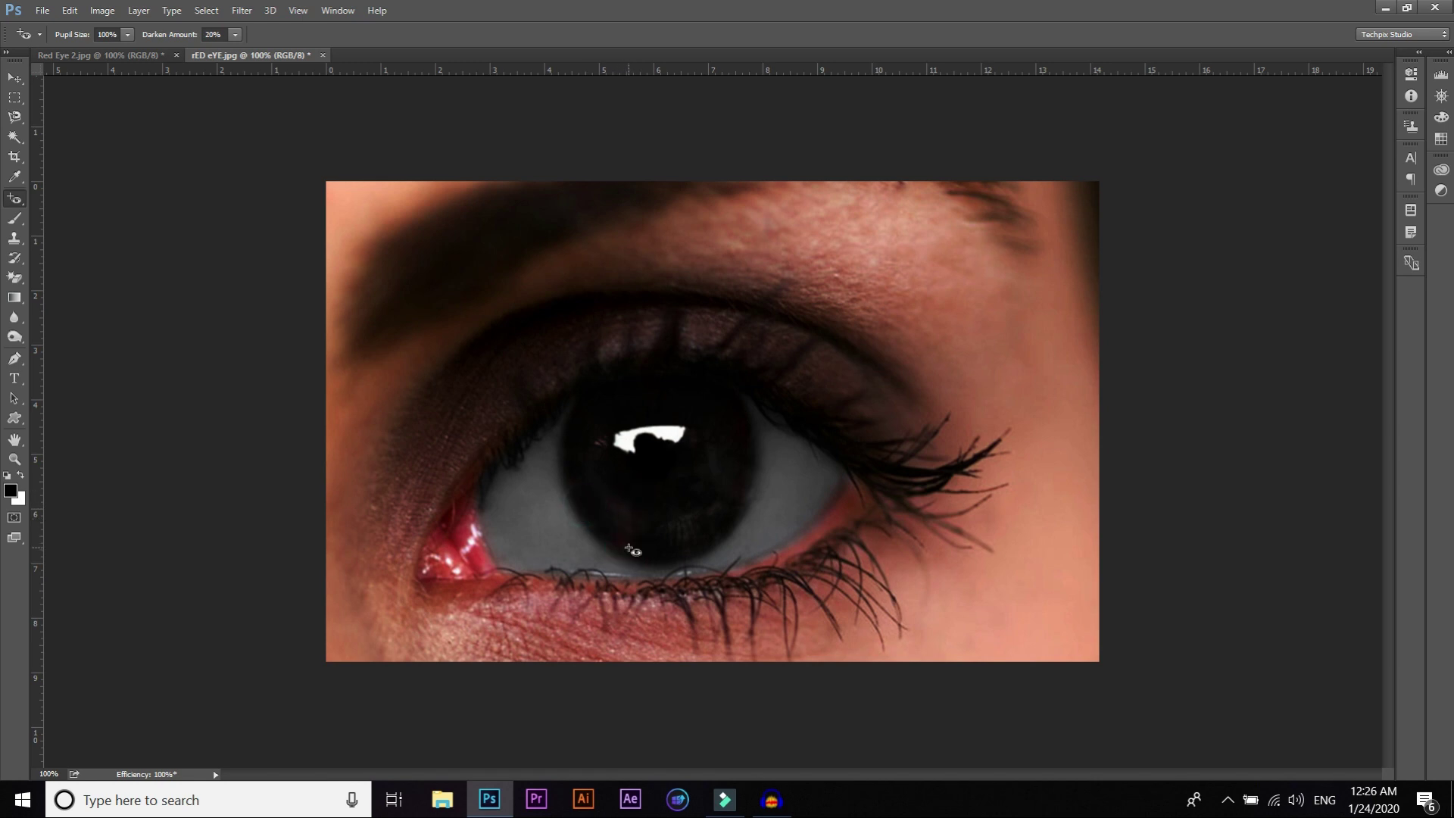